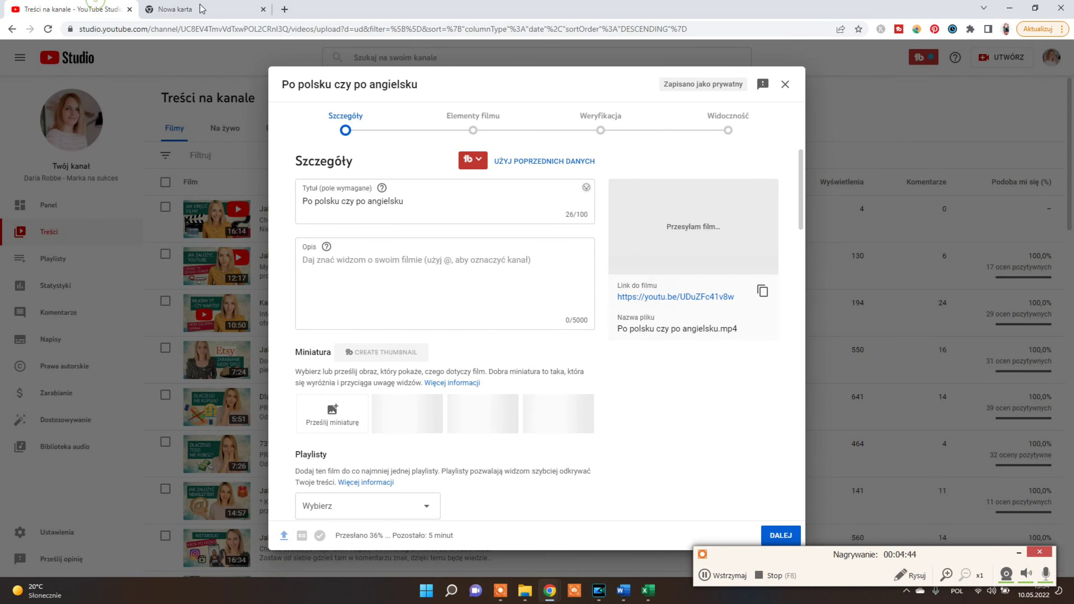
Replace the video title with "Jak dbać o storczyki - Będą kwitły cały rok!".
triple_click(328, 201)
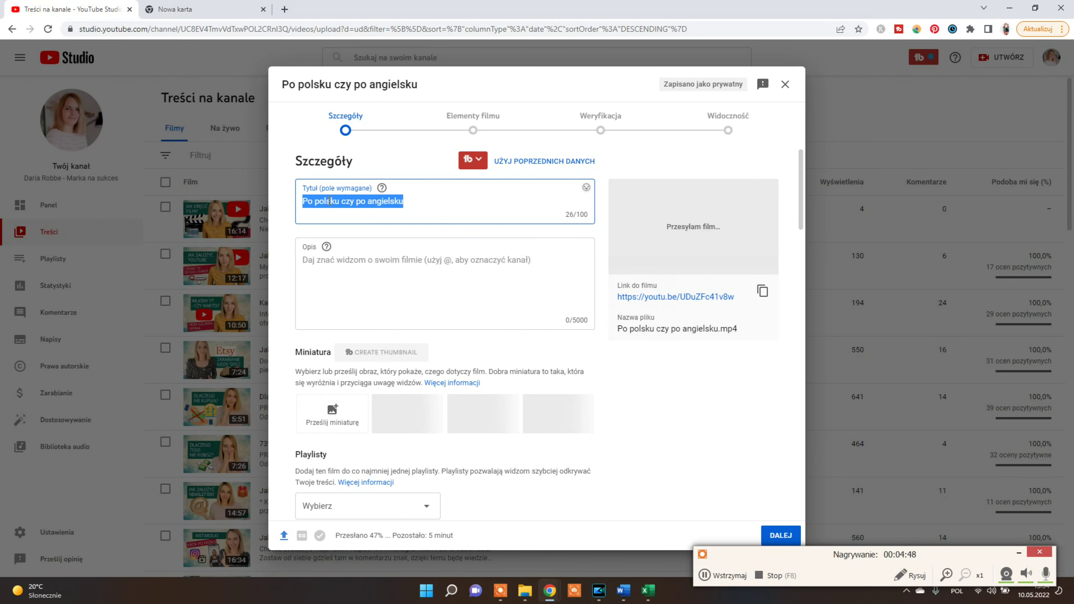
text(Jak dba)
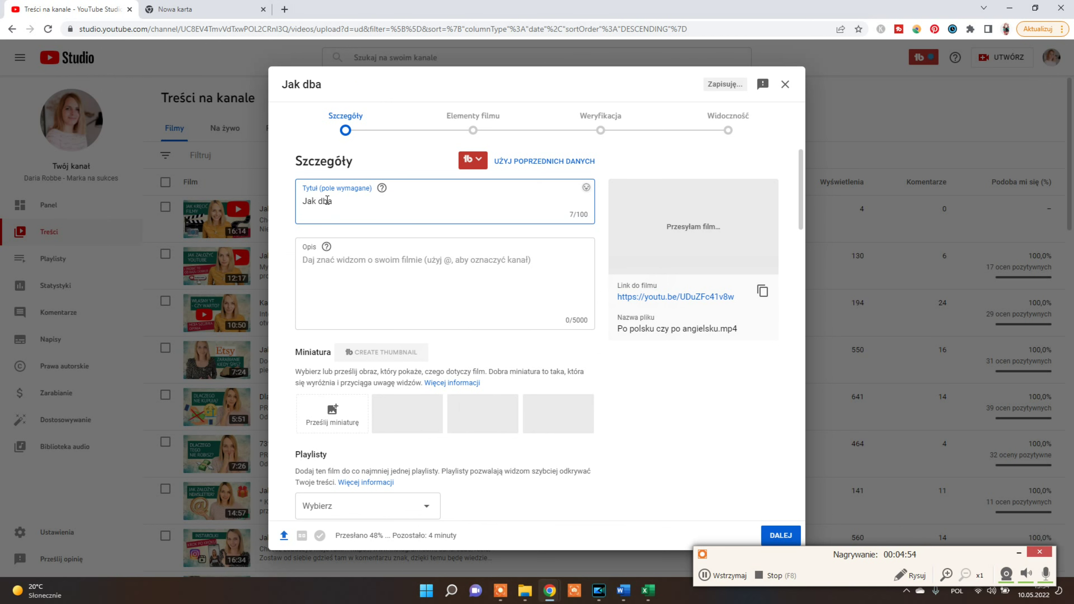
text(ć o storczyki -)
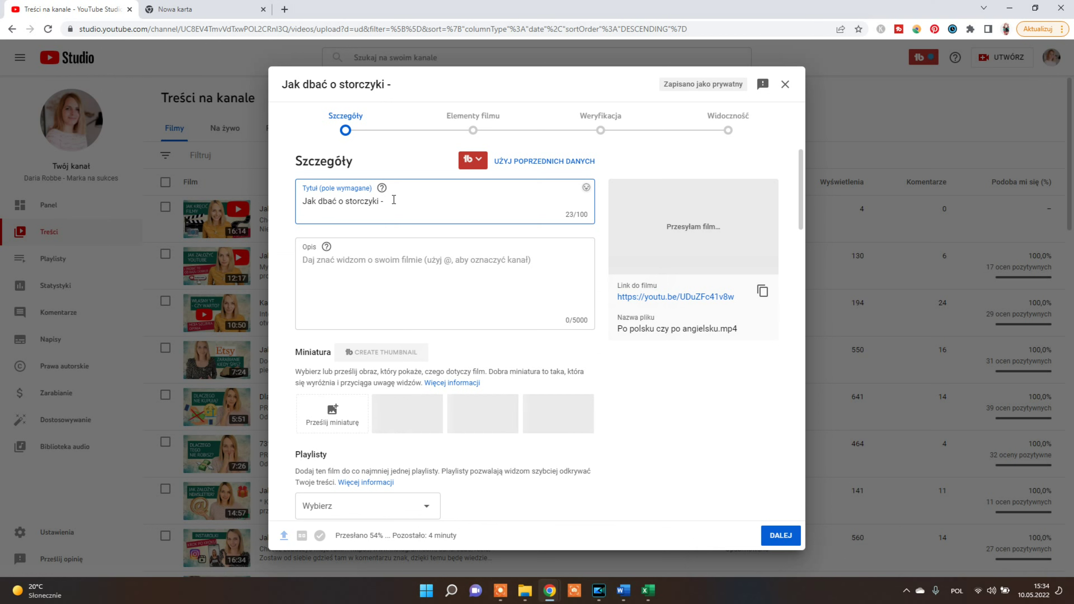
text(Bę)
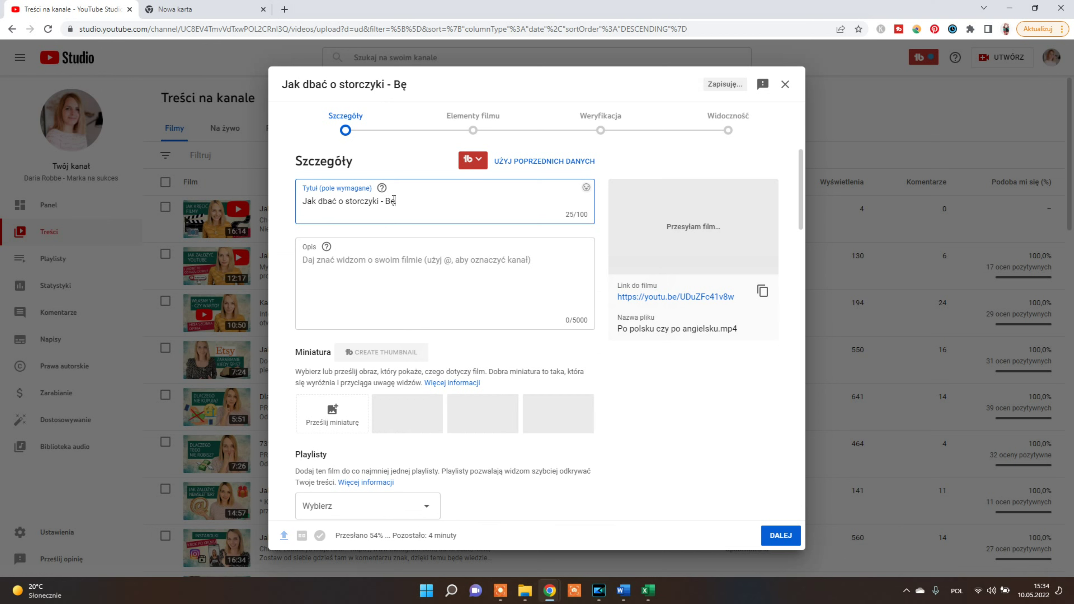
text(dą kwitły cały rok!)
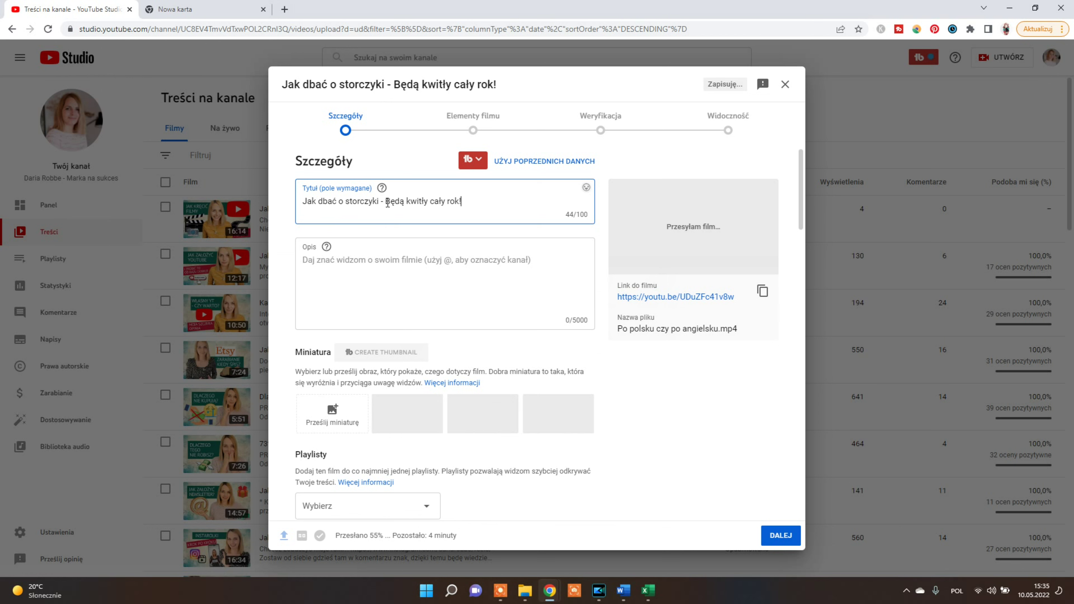
Replace "cały rok!" at the end of the video title with "jak szalone".
drag(386, 202, 478, 210)
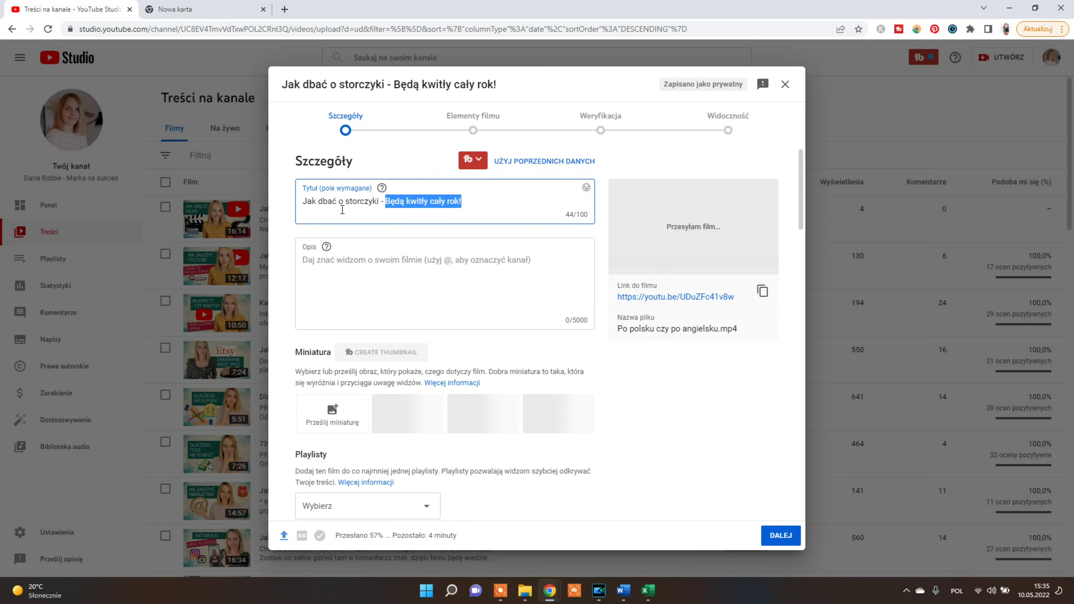
click(422, 204)
drag(431, 202, 503, 211)
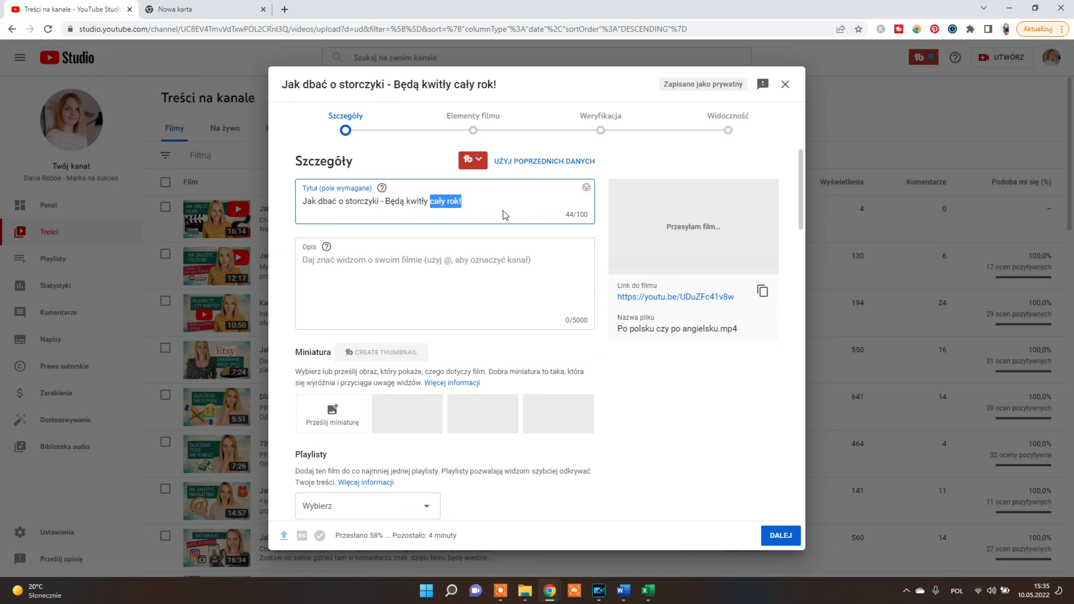
text(jak szalone)
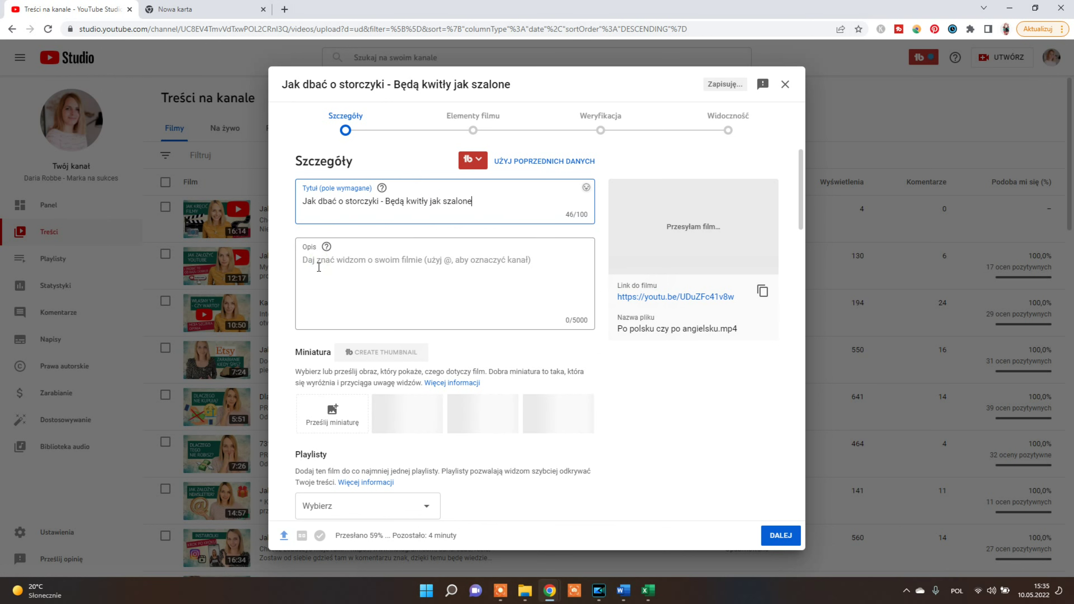
Begin the video description with "W tym filmie opowiem Ci, jak dbać o storczyki, aby kwitły jak najdłużej." and start a new line.
click(357, 254)
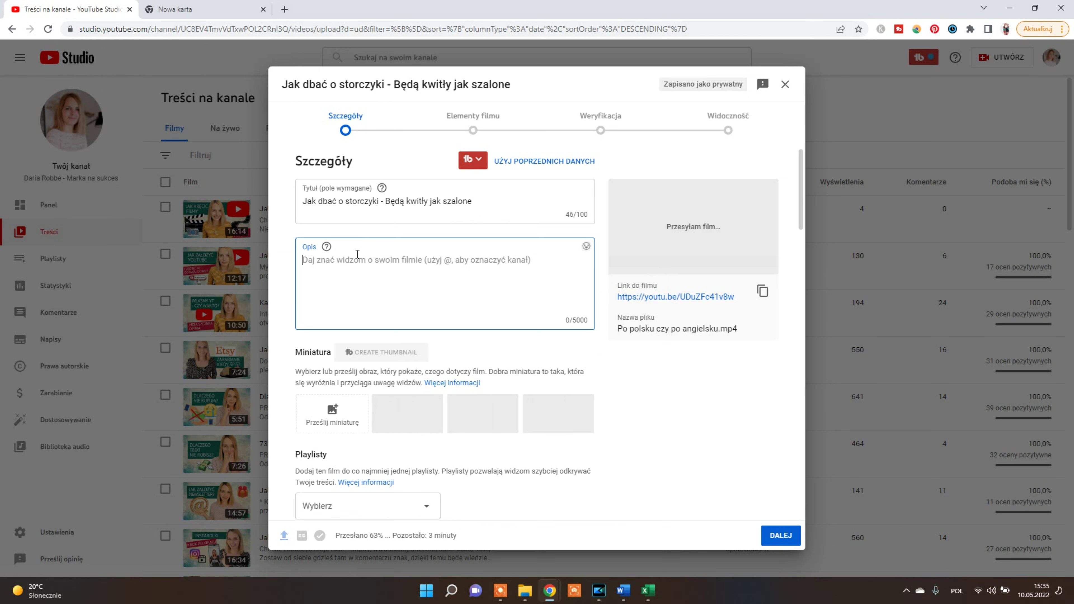
text(W tym filmie opowiem Ci, jak dbać o storczyki,)
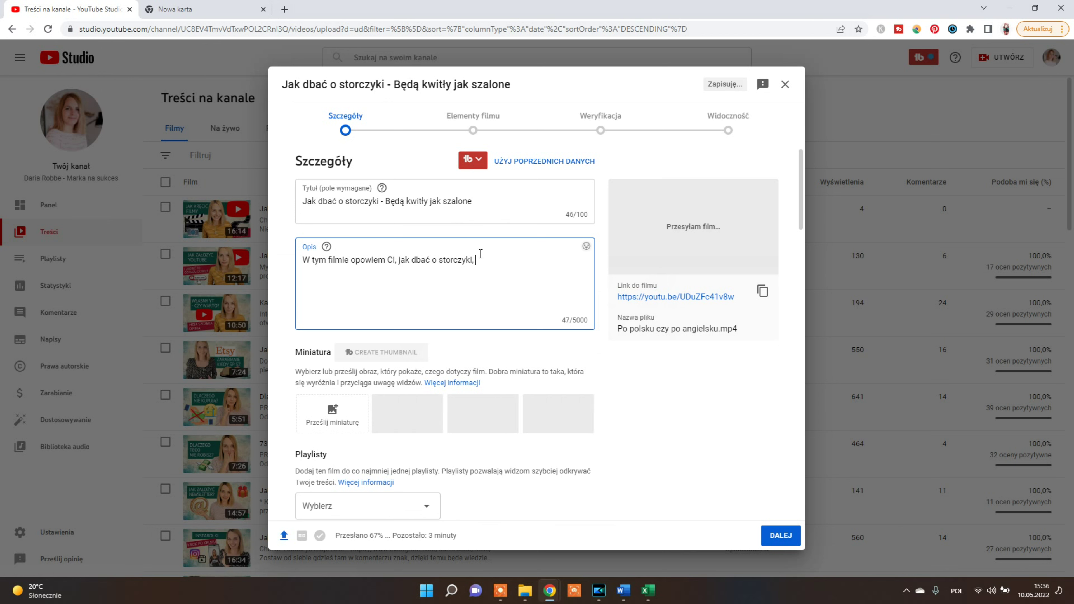
text(aby kwitły jak najdłużej.)
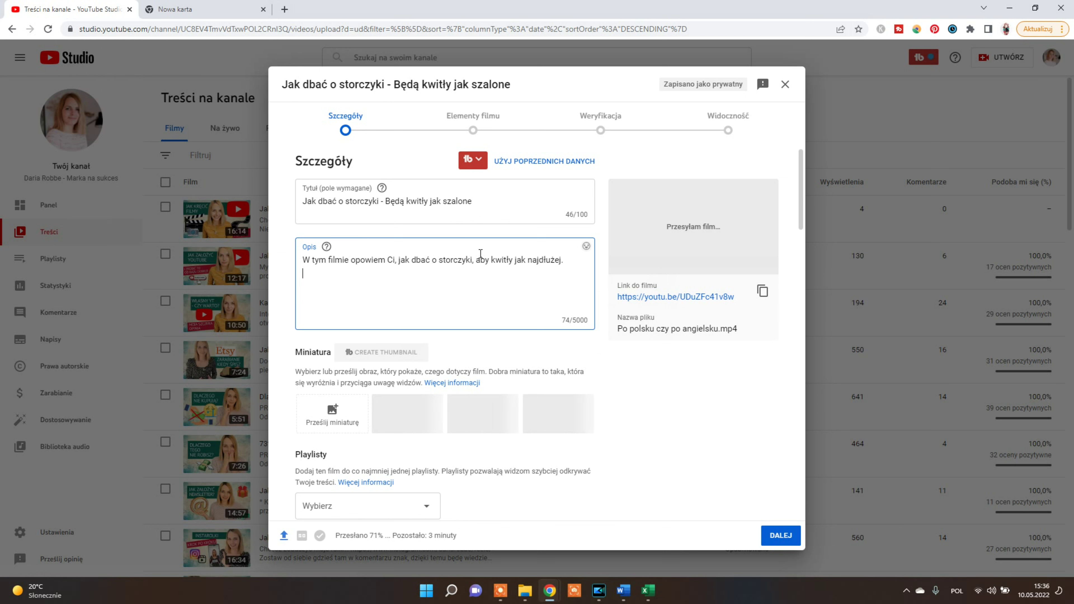
Write "Jeśli jesteś miłośnikiem storczyków typu phalenopsis, ale zastanawiasz się, jak nawozić storczyki" on the description's second line.
text(J)
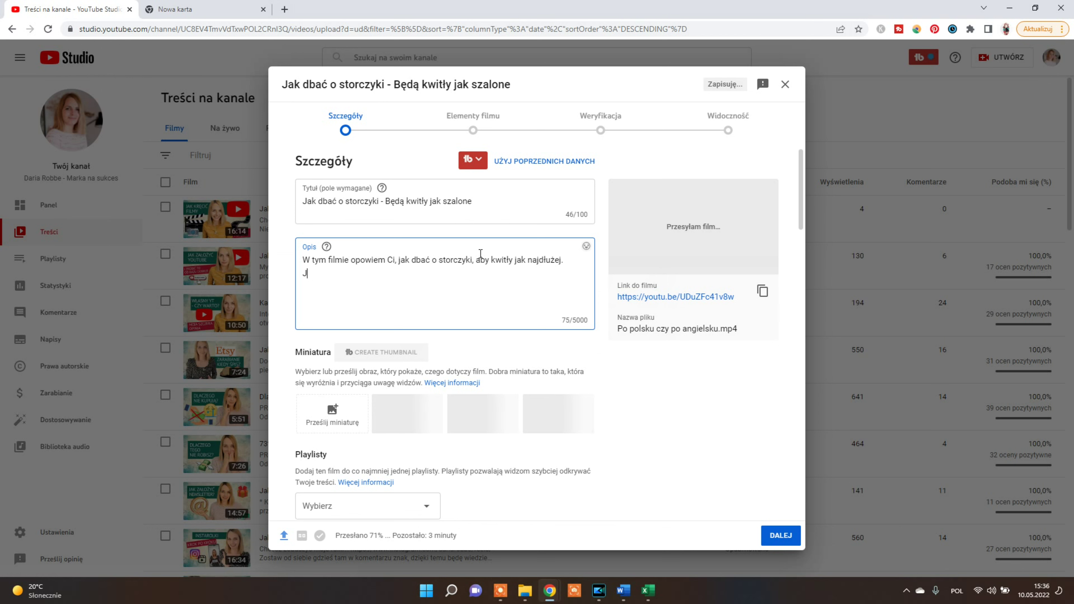
text(eśli jesteś miłośnikiem storczyków typu phalenopsis, ale zastan)
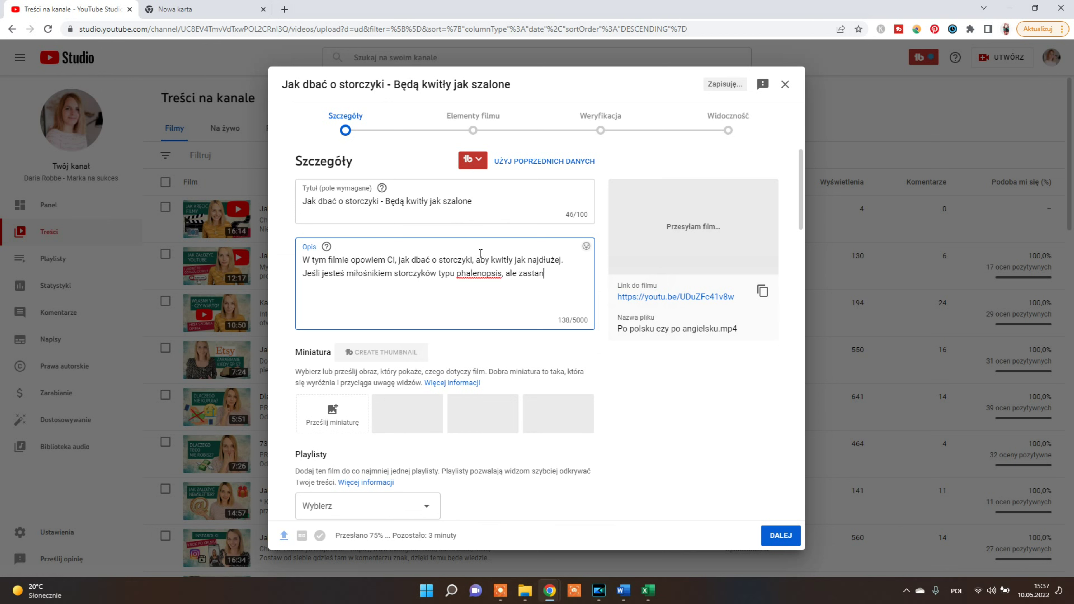
text(awiasz)
text(się, jak je nawozić)
key(BackSpace)
click(359, 286)
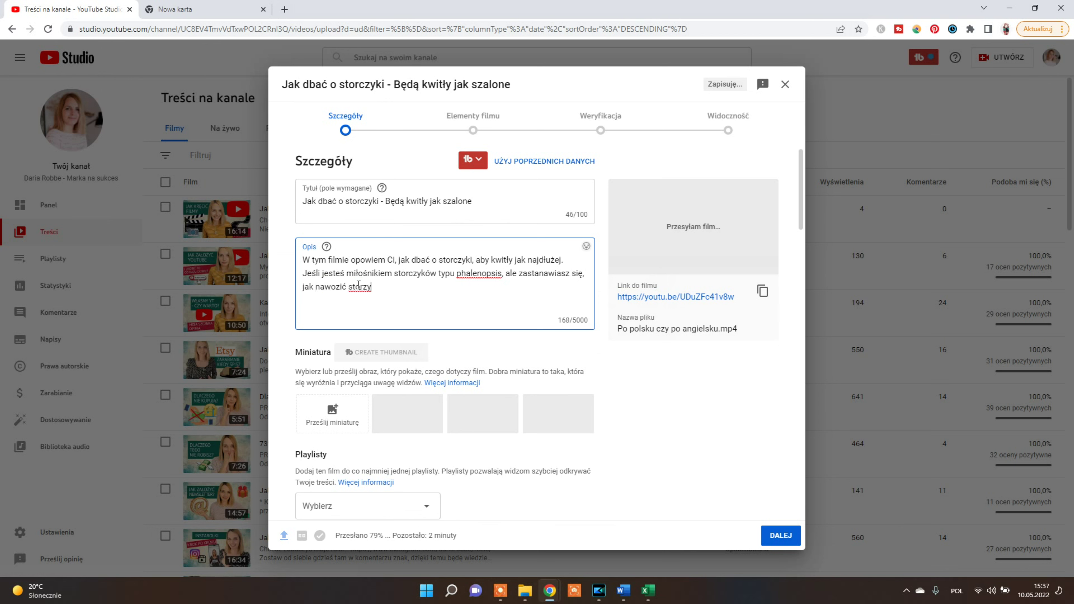
text(storczyki)
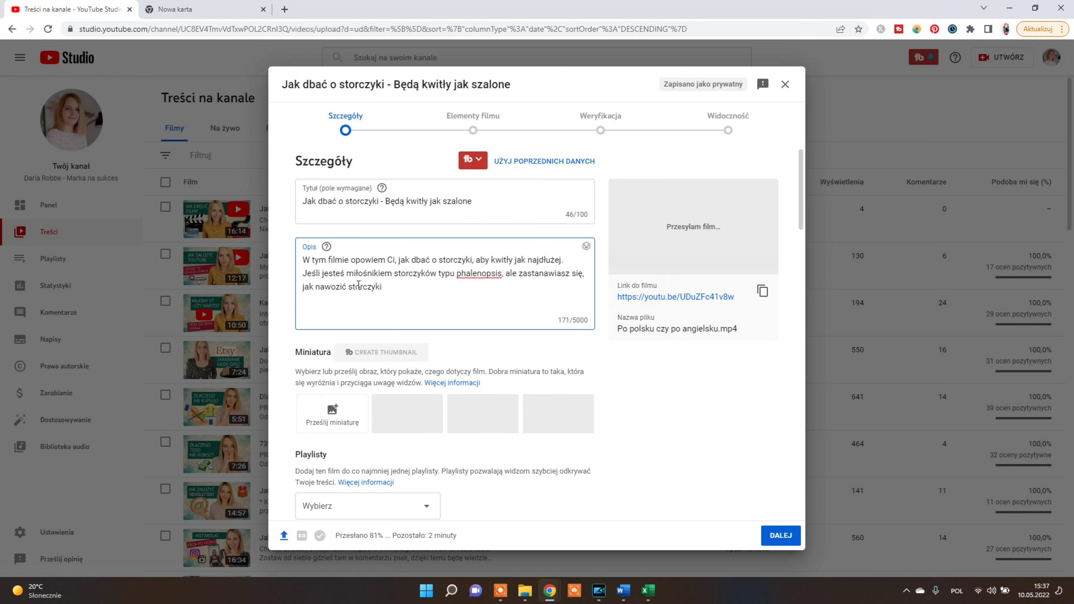
Finish the description sentence with ", żeby kwitły długo, jakie odżywki dla storczyków kupić, koniecznie zobacz ten odcinek." and leave a blank line.
text(, z)
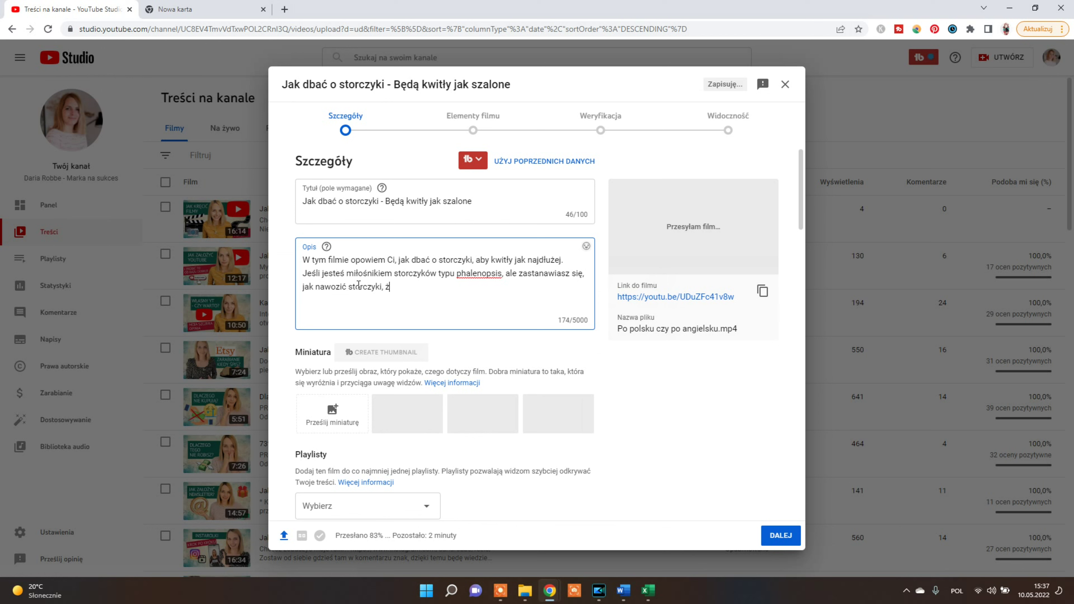
key(BackSpace)
text(żeby k)
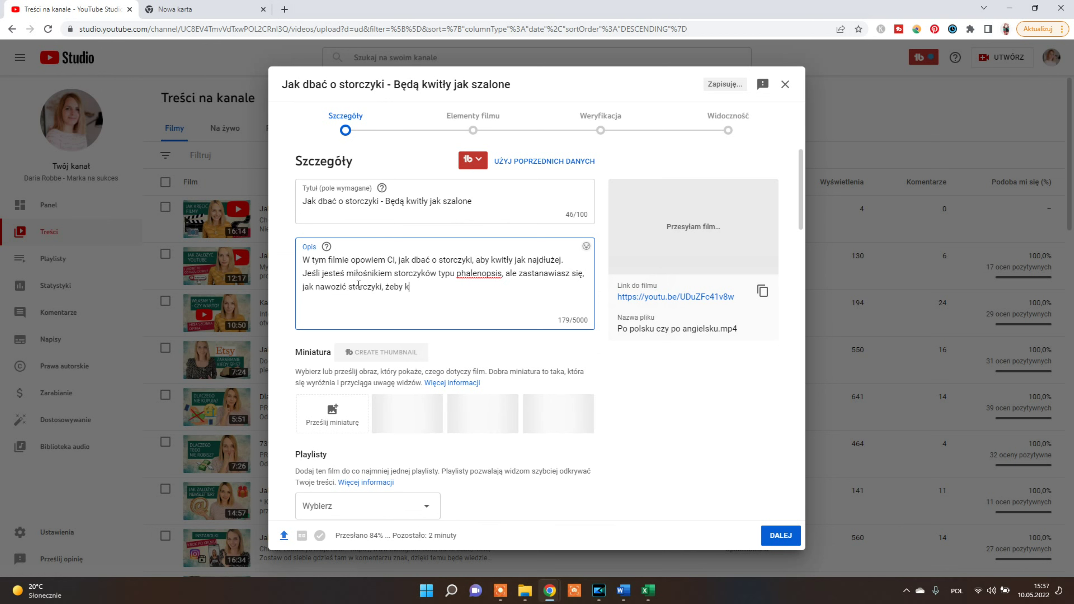
text(witły długo, jakie odżywki dla storczyków )
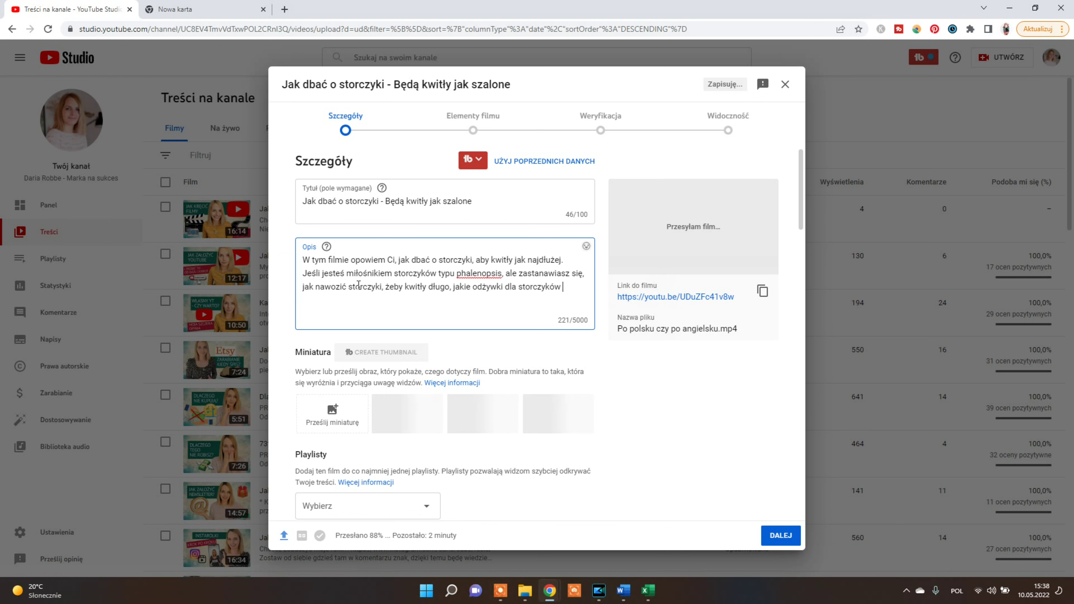
text(kupić)
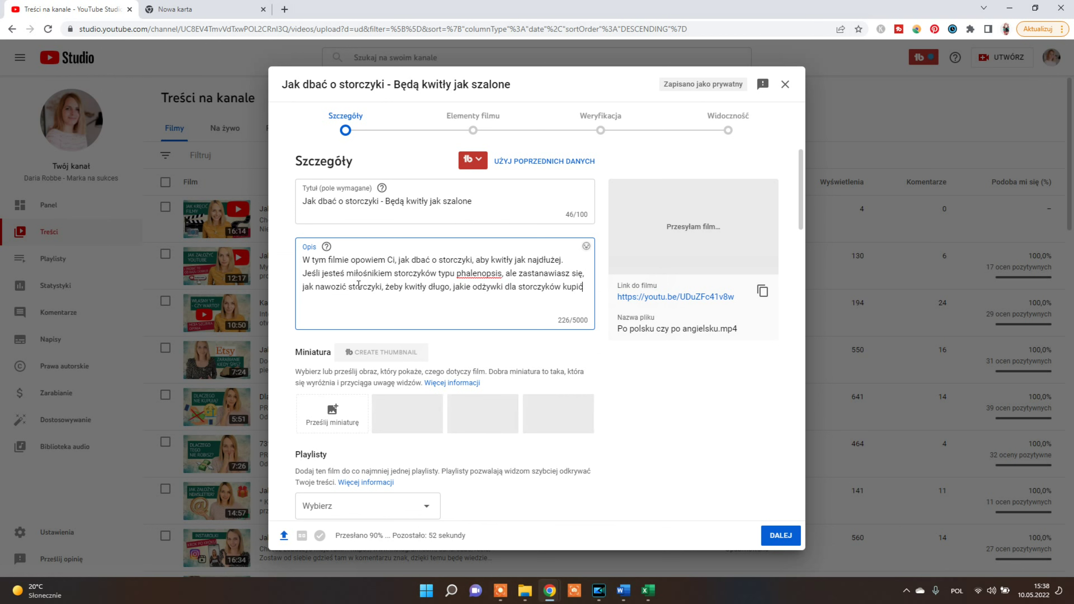
text(, ko)
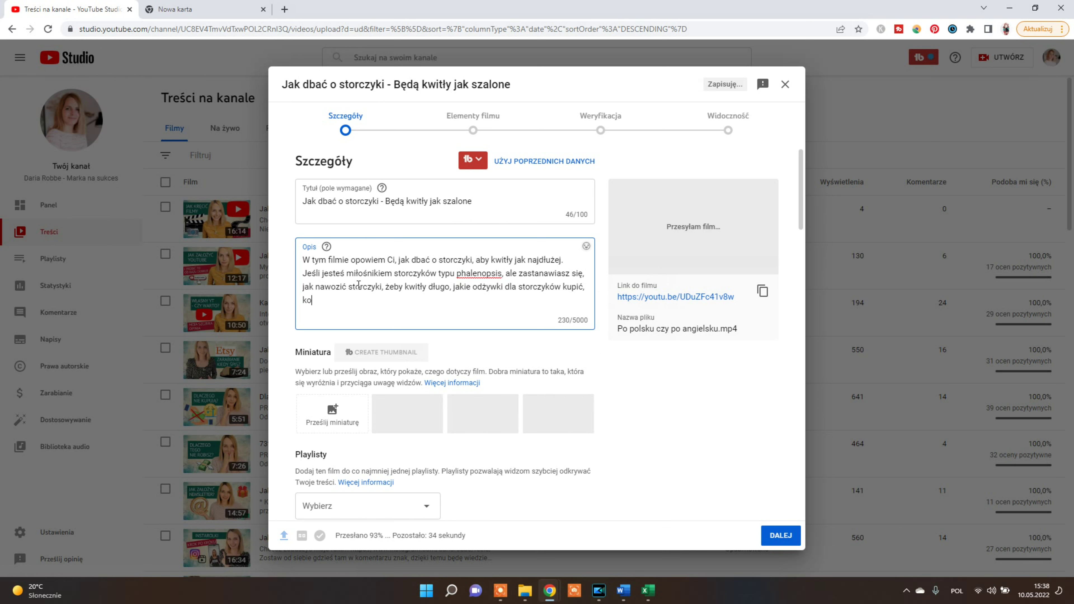
text(niecznie zobacz te)
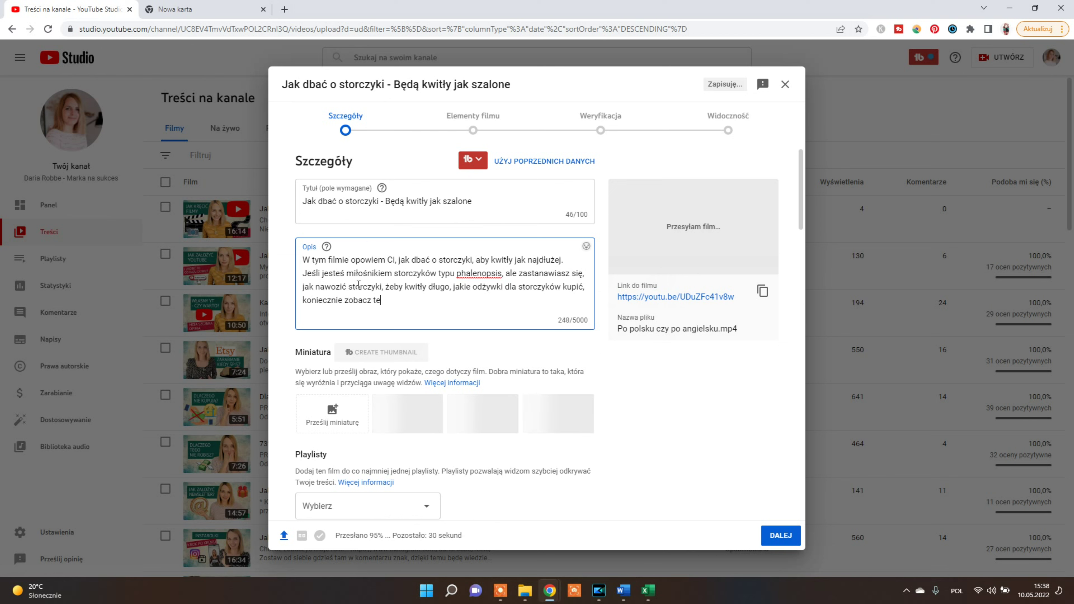
text(n odcinek.)
key(Return)
key(Return)
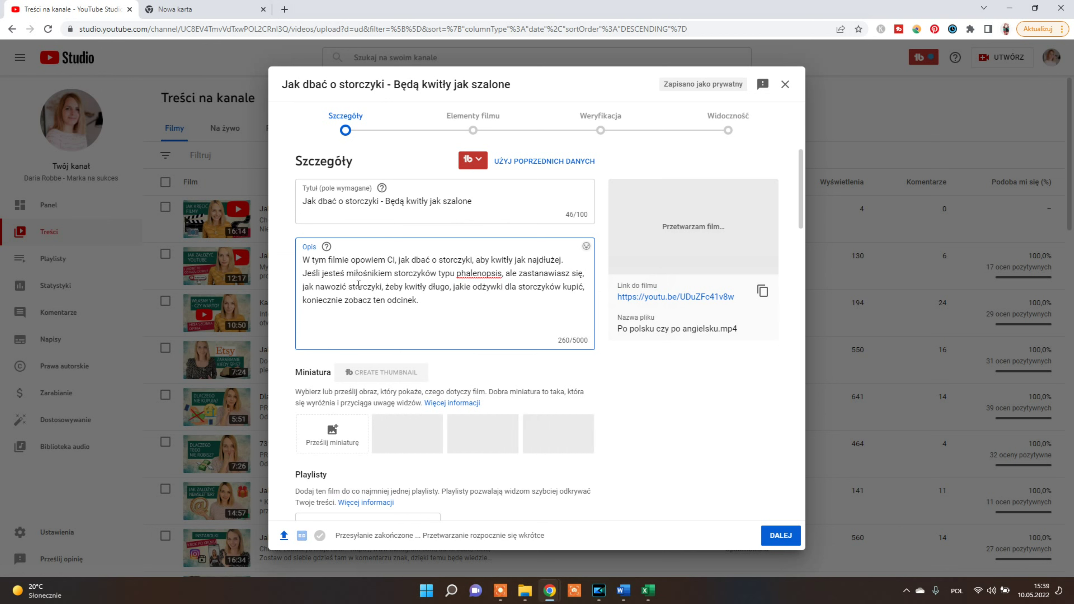
Add the chapter lines "0:00 Jak dbać o storczyki?" and "1:36 Nawożenie storczyków" to the description.
text(0:00)
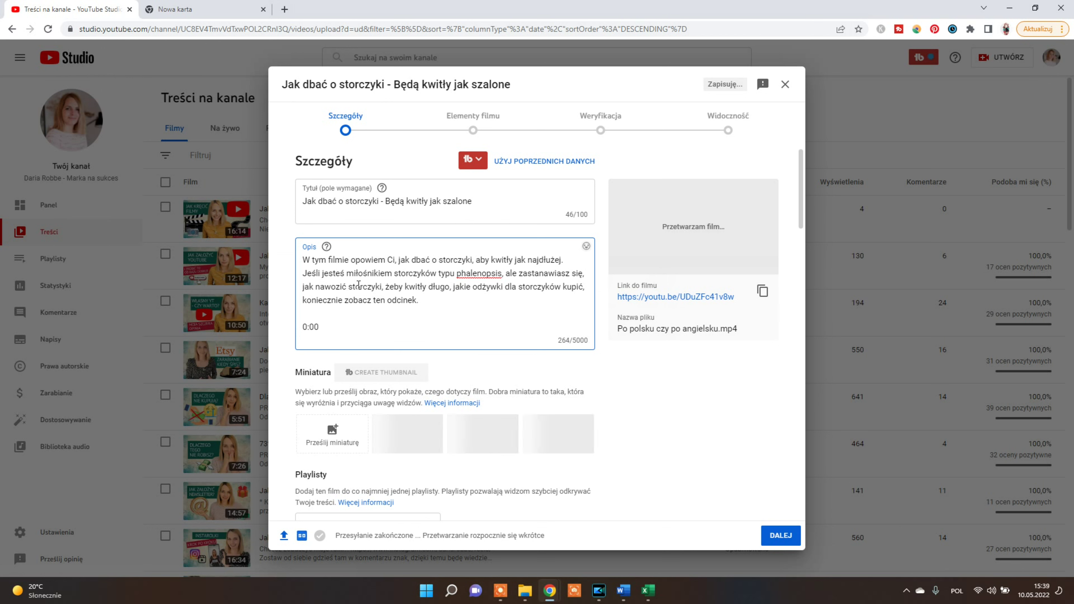
text( Jak)
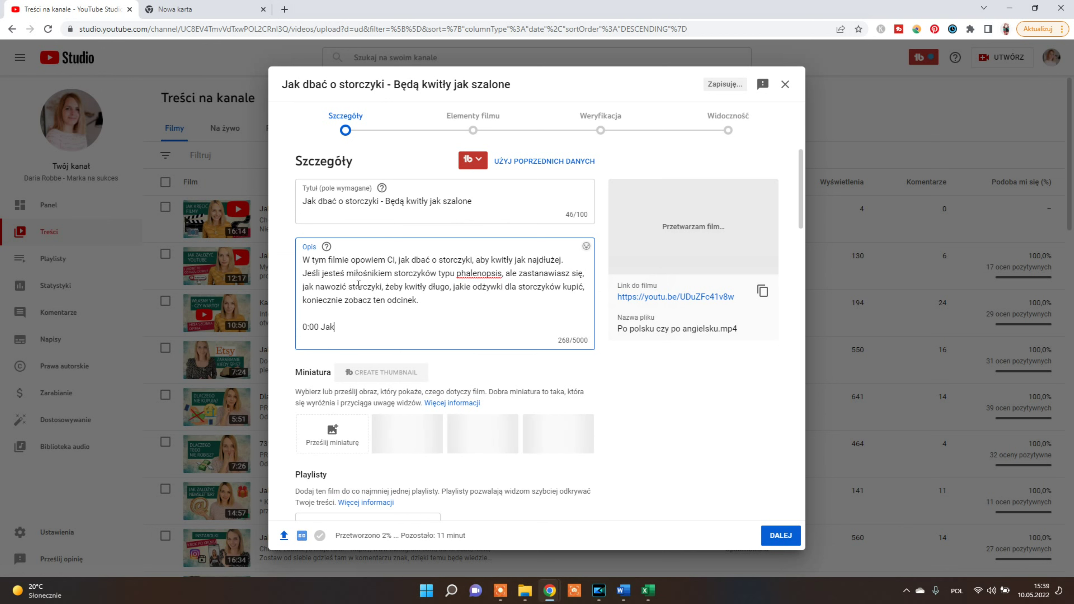
text(dbać o storczyki?)
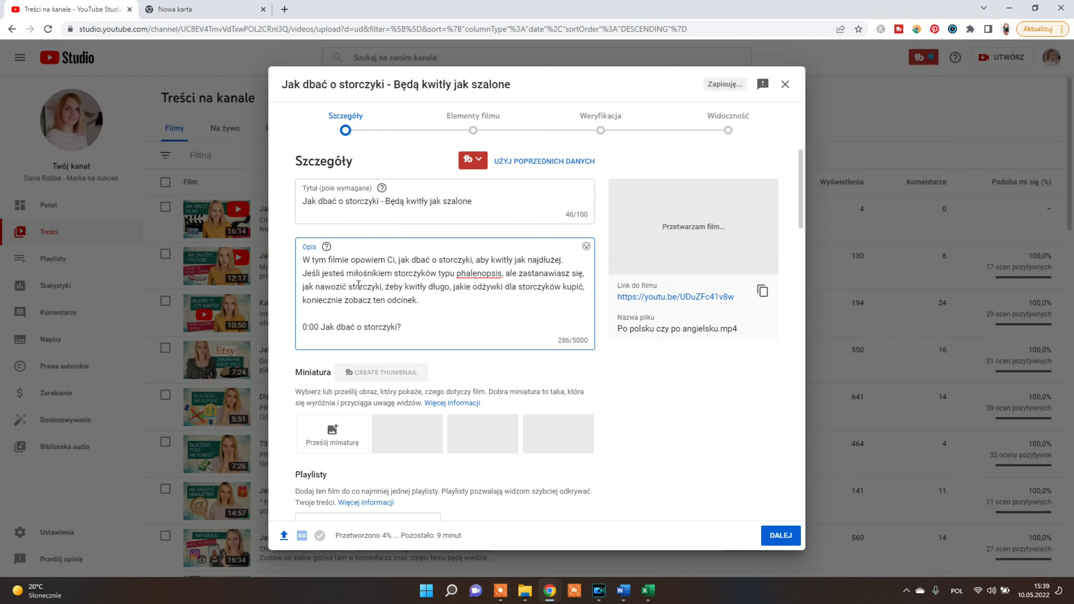
key(Return)
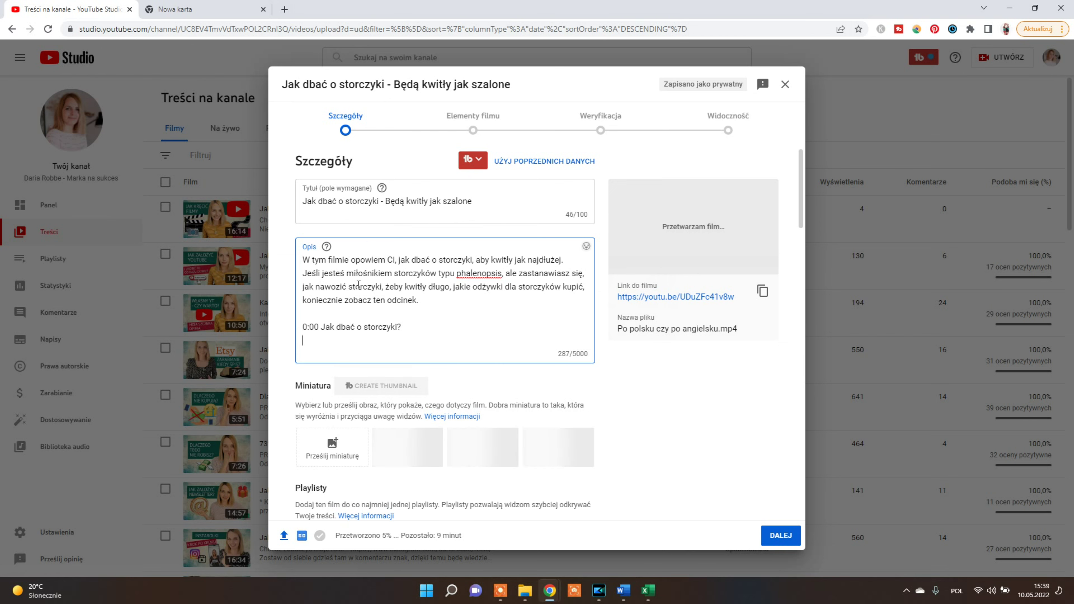
text(1:36)
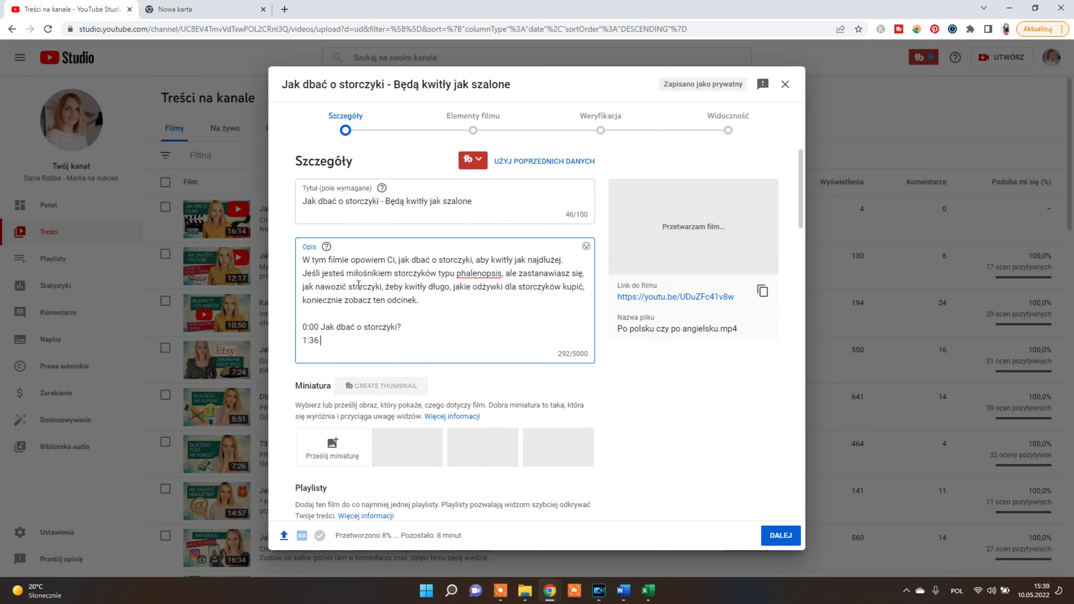
text(Naw)
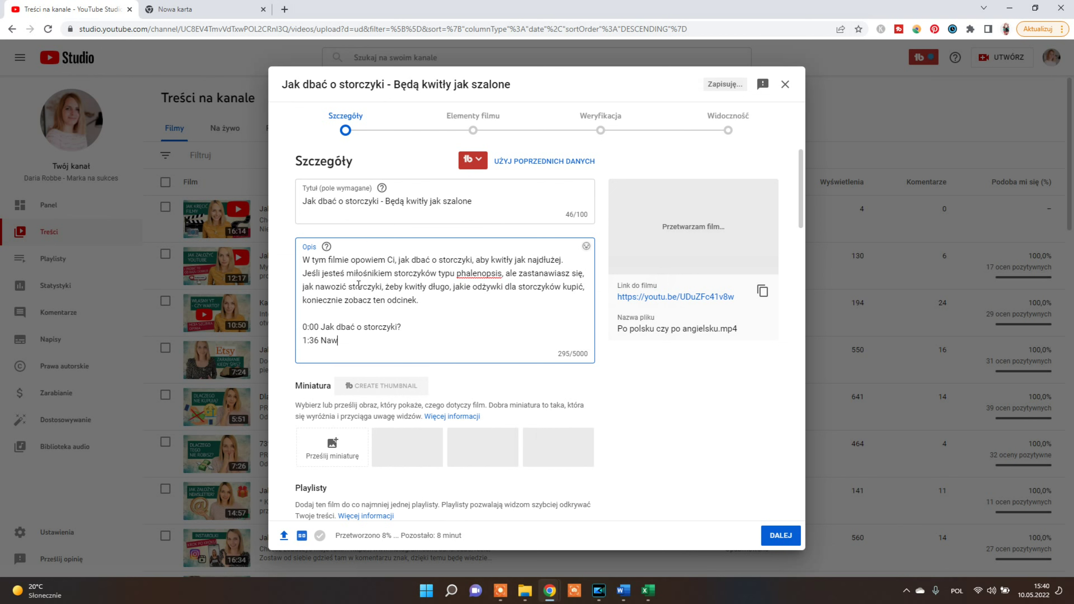
text(ożenie storczyków)
key(Return)
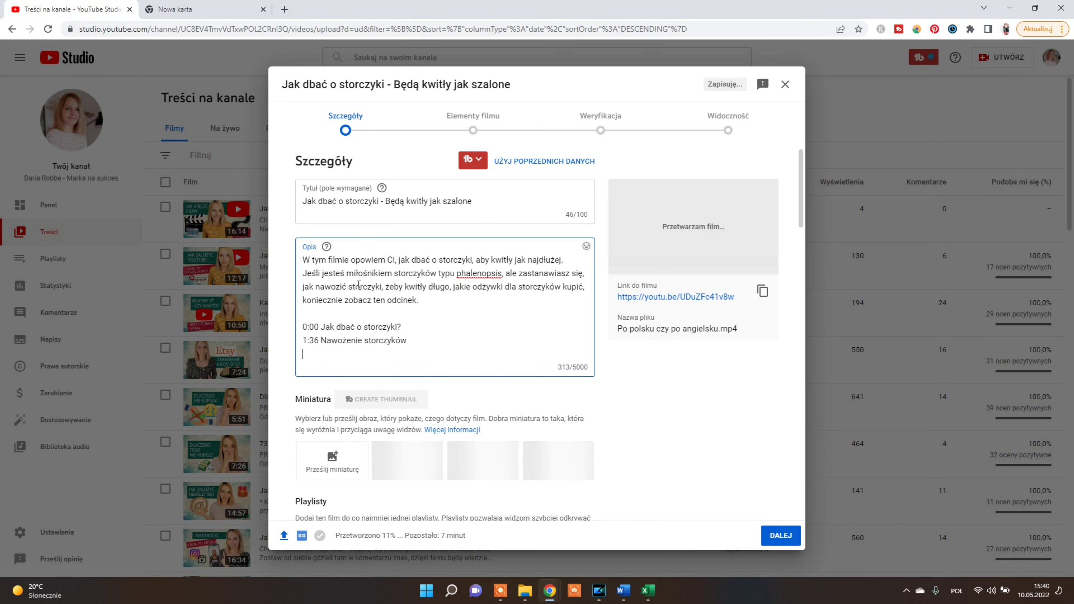
Add the third chapter line "3:47 Przesadzanie storczyków" to the description.
text(3:)
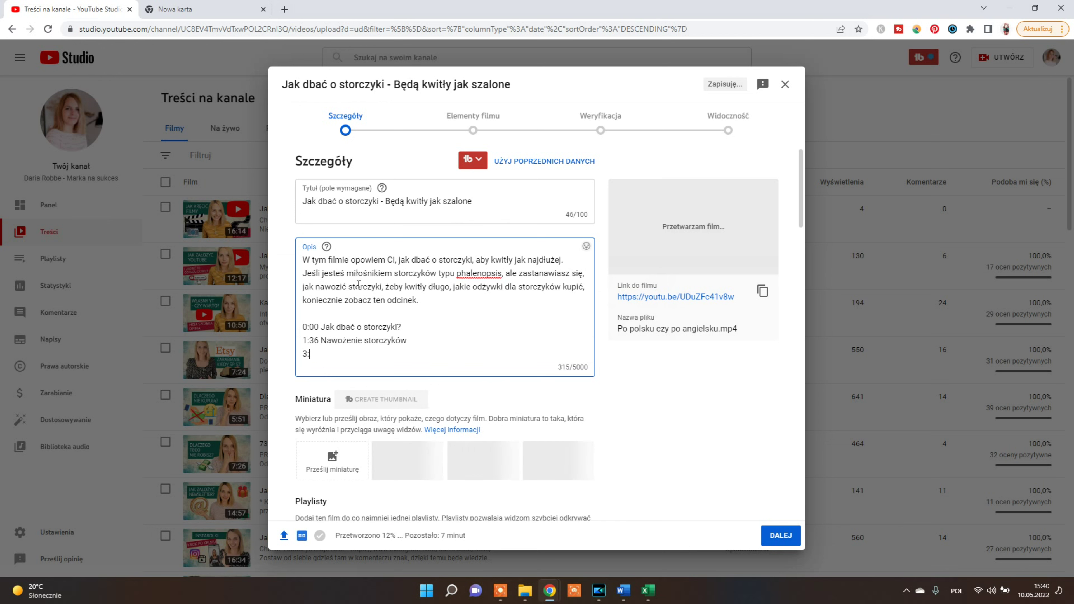
text(47 Przesadzanie na wiosn)
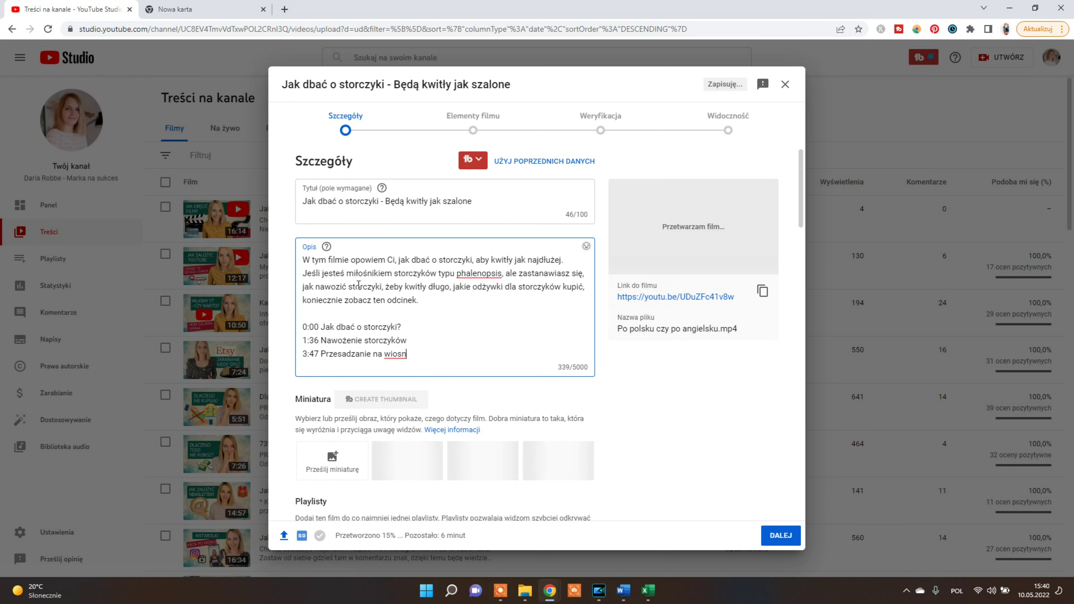
key(BackSpace)
key(BackSpace)
key(BackSpace)
key(BackSpace)
key(BackSpace)
key(BackSpace)
key(BackSpace)
key(BackSpace)
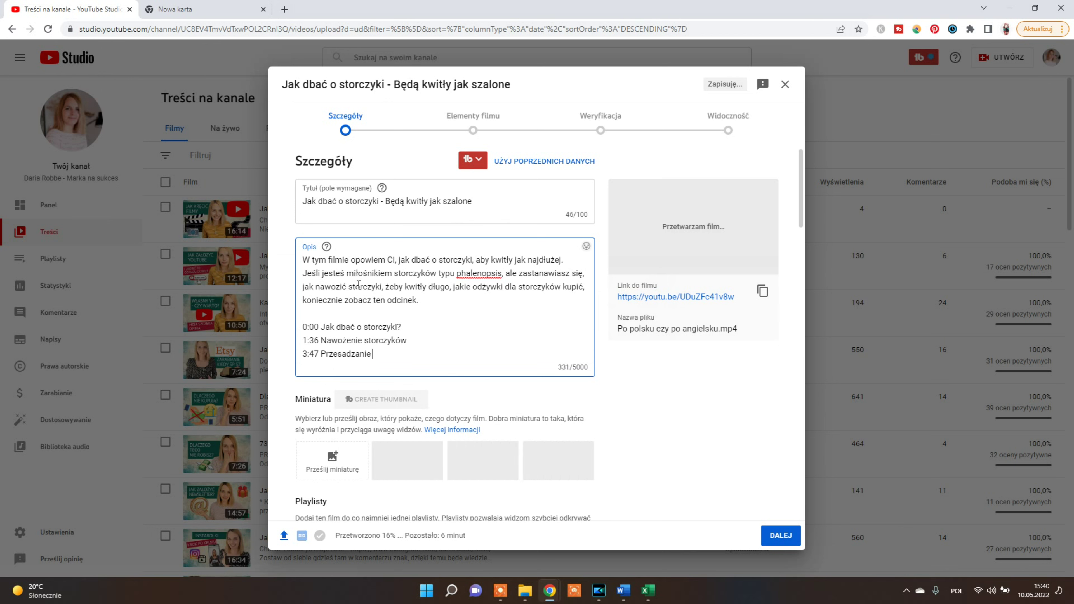
text(storczyków)
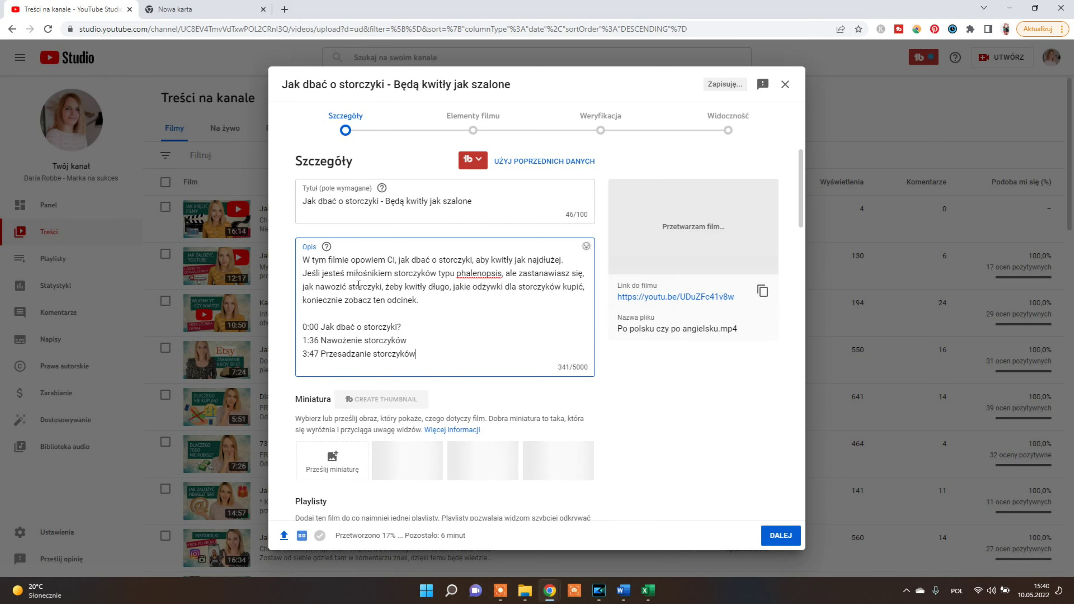
Add the fourth chapter line "5:04 Mój sekret pięknych kwiatów" to the description.
key(Return)
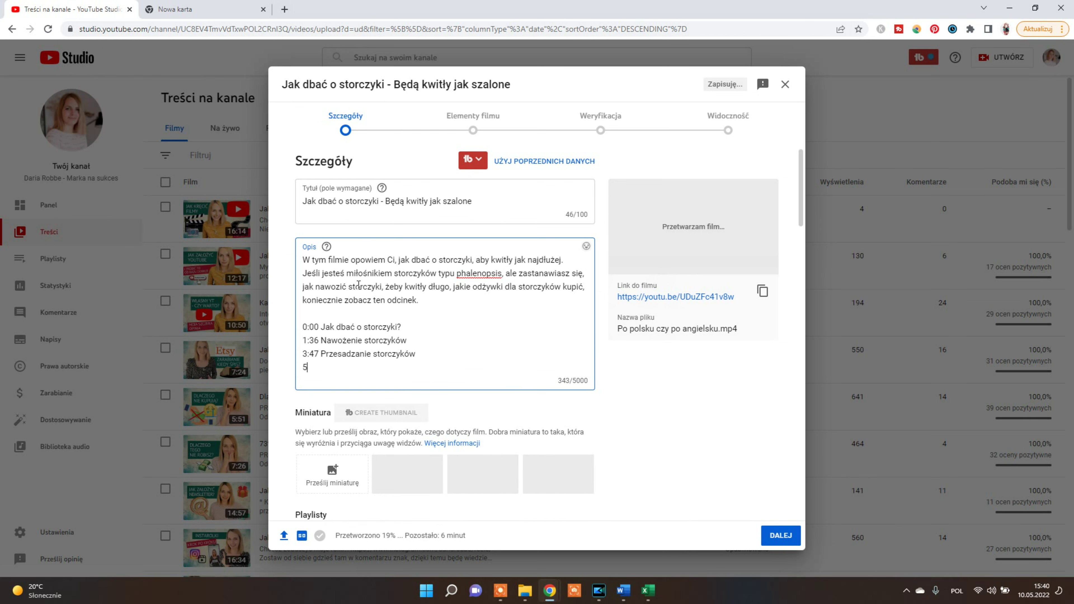
text(5:04)
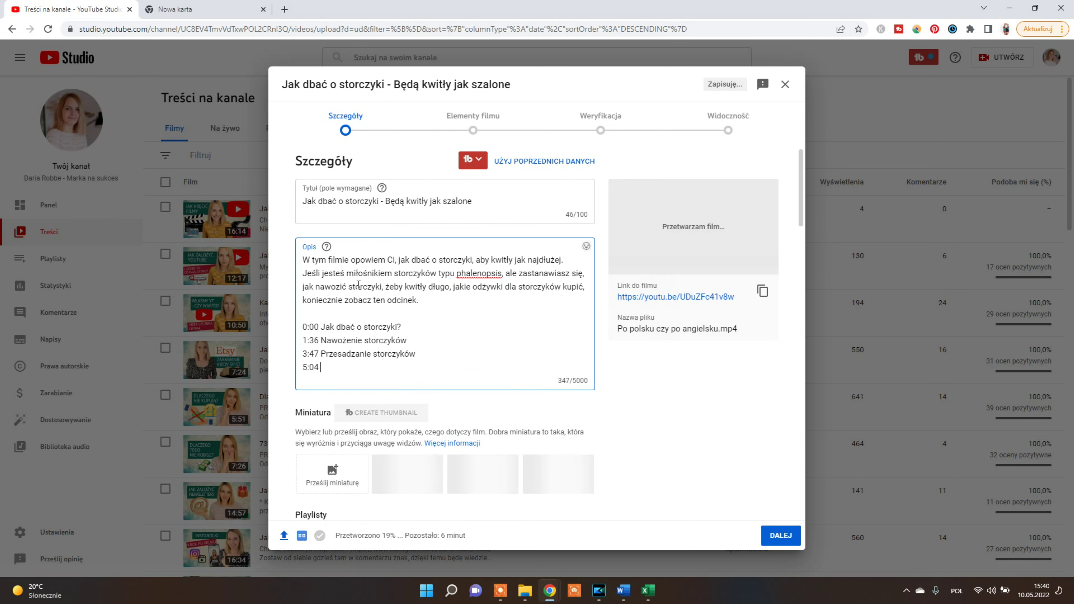
text( Mój seke)
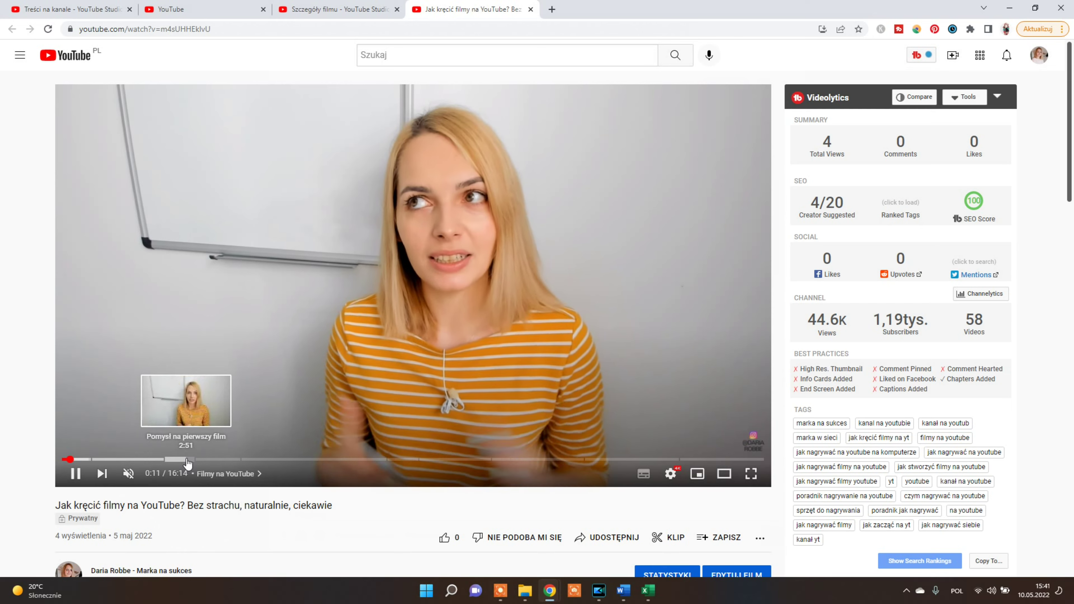
Examine the chapters and description of the video "Jak kręcić filmy na YouTube?" and close its page.
scroll(286, 454, down, 2)
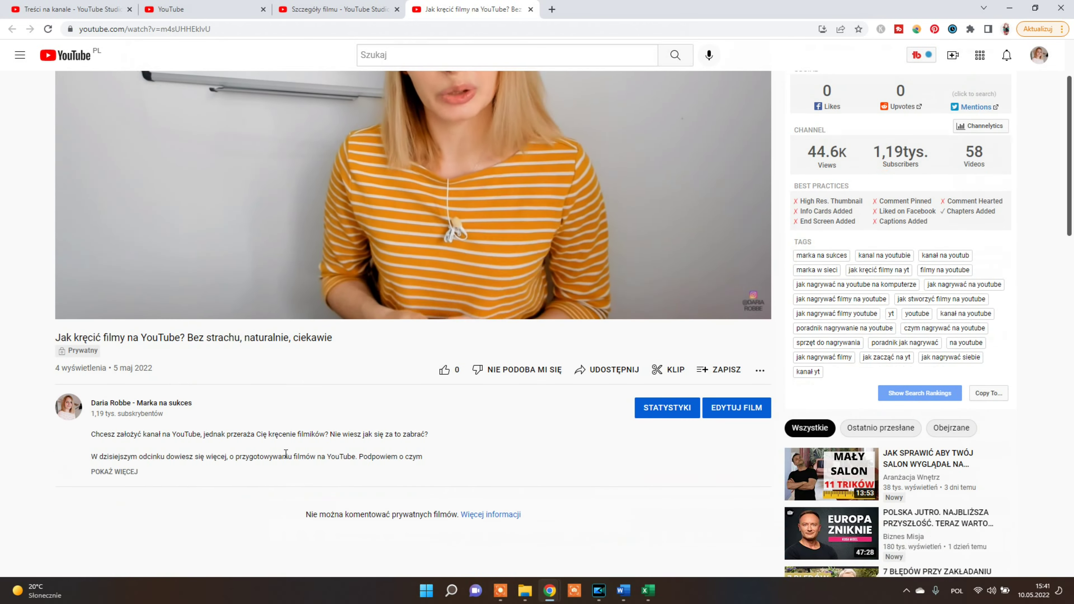
scroll(286, 454, up, 2)
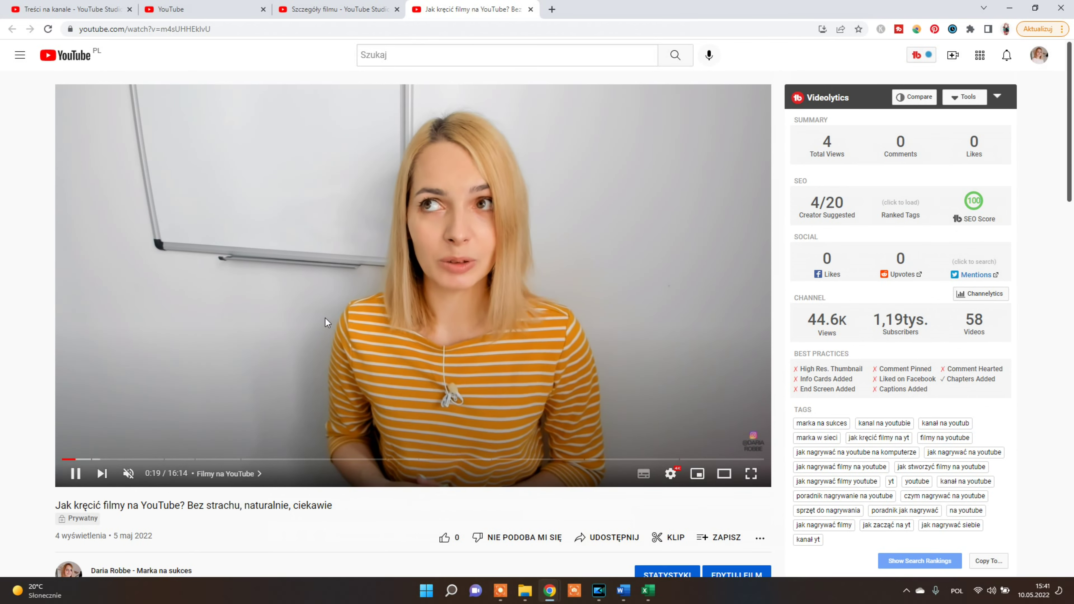
scroll(325, 316, down, 3)
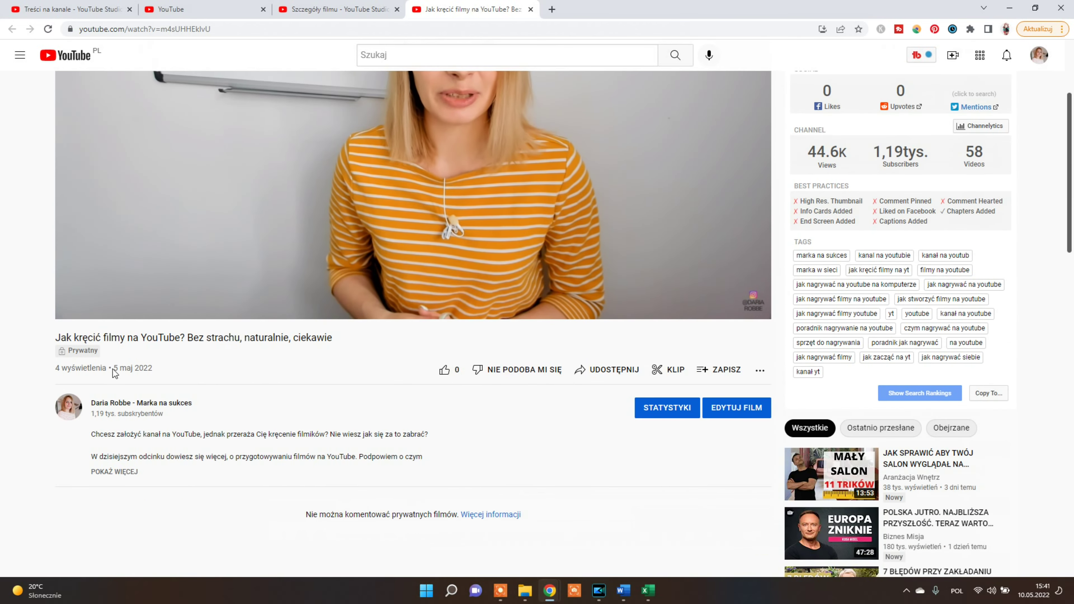
key(ctrl+w)
Write "Wspomniany ebook o pielęgnacji storczyków" as a separate line between the description's introduction and the chapter list.
drag(303, 260, 444, 301)
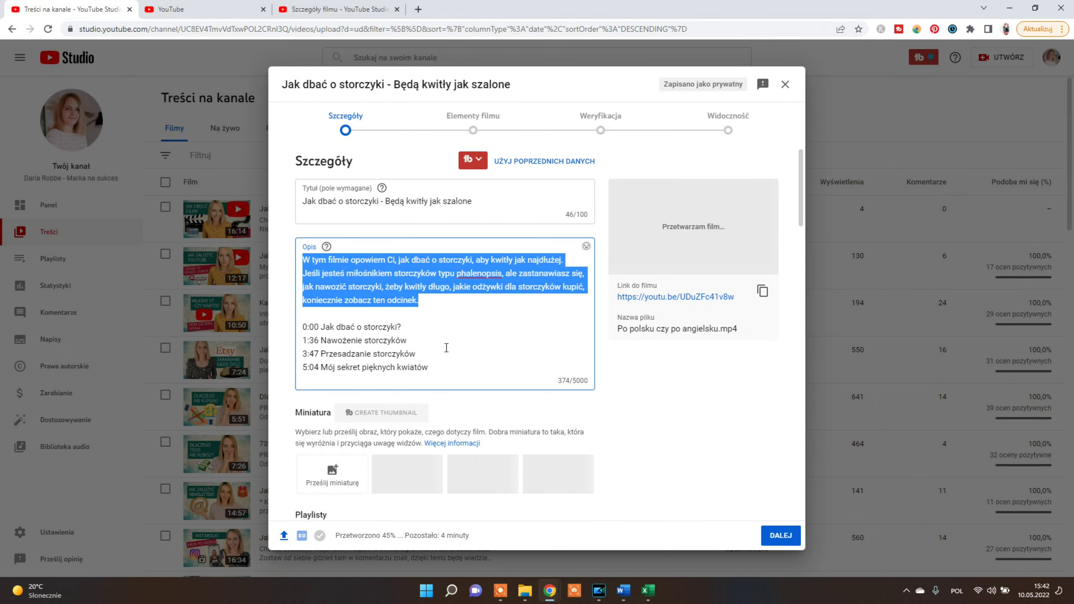
click(372, 312)
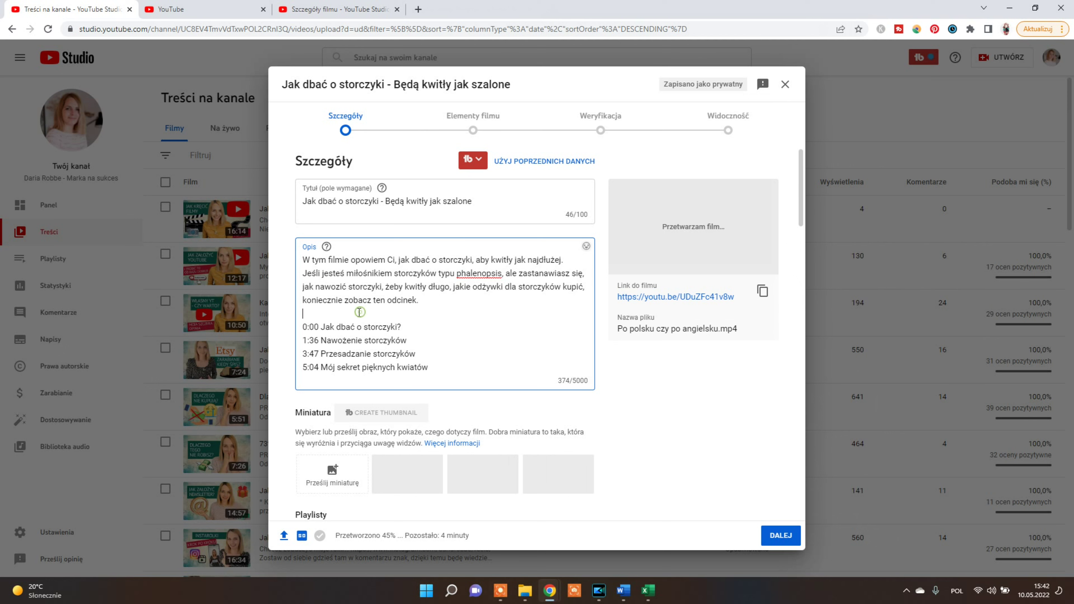
key(Return)
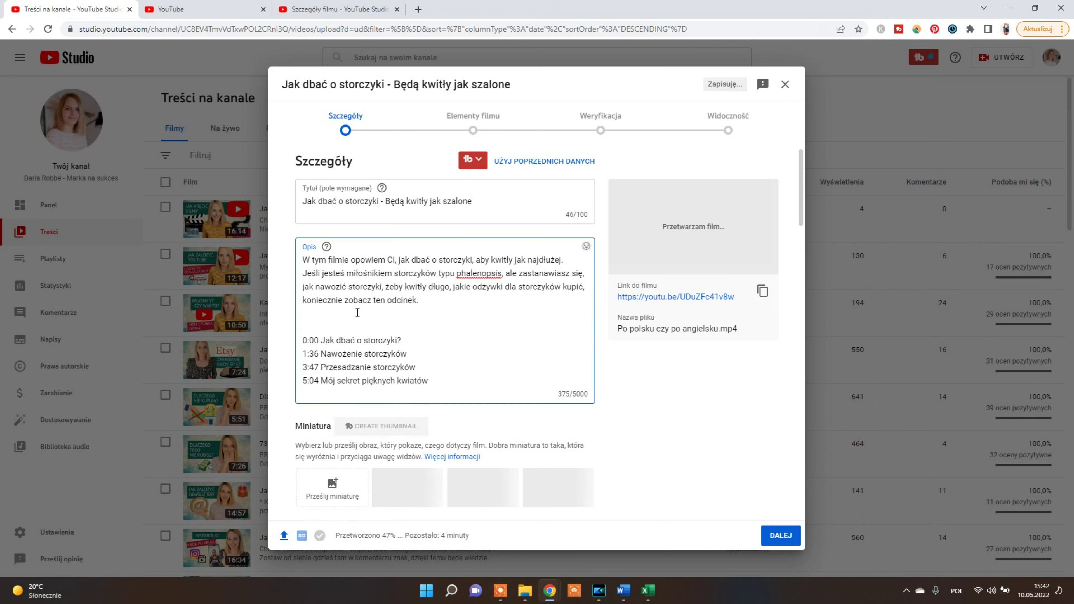
key(Return)
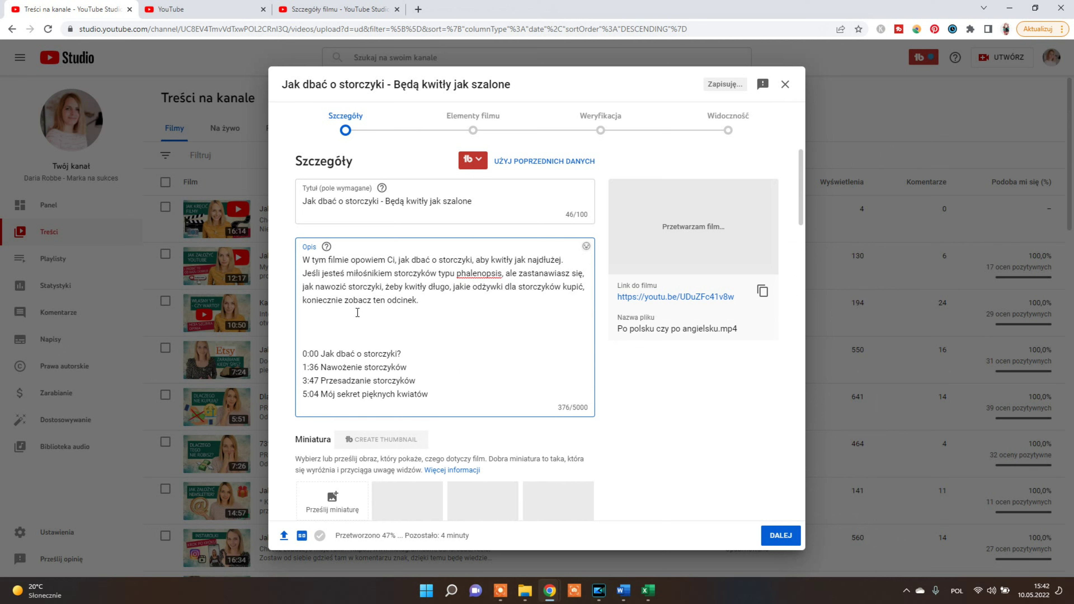
text(Wspo)
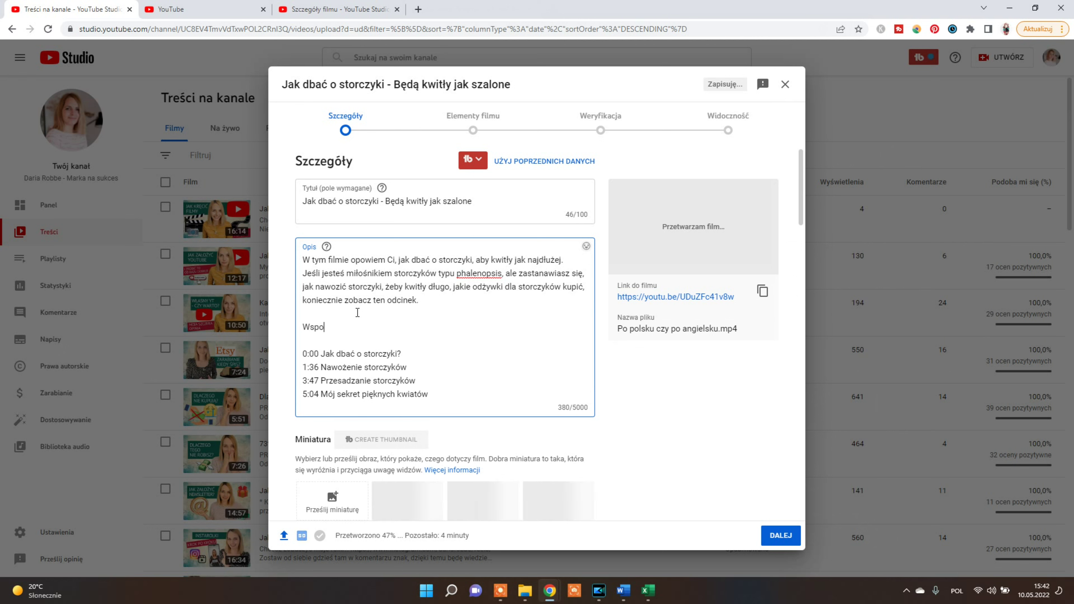
text(mniany )
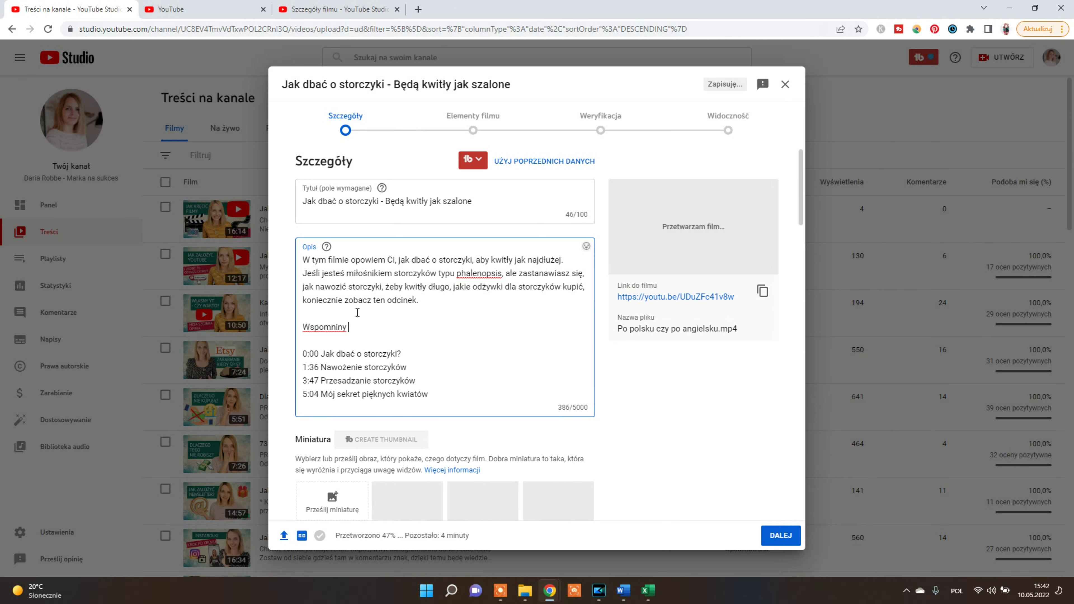
text(ebook o )
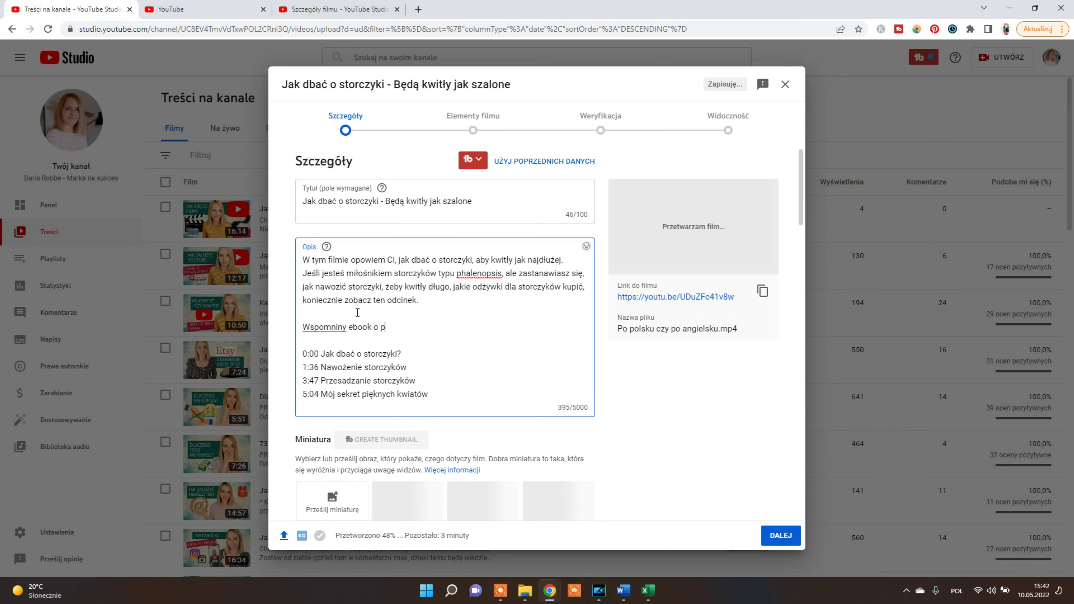
text(pielęgnacji storczyków;)
key(Return)
text(www.st)
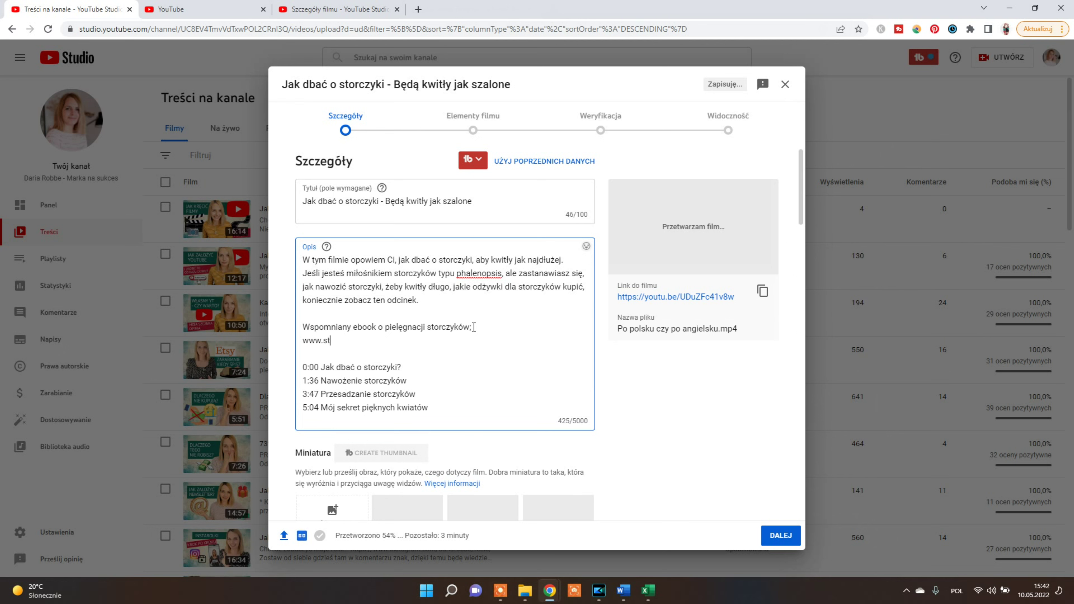
text(orczykikocham.pl/ebook)
click(459, 335)
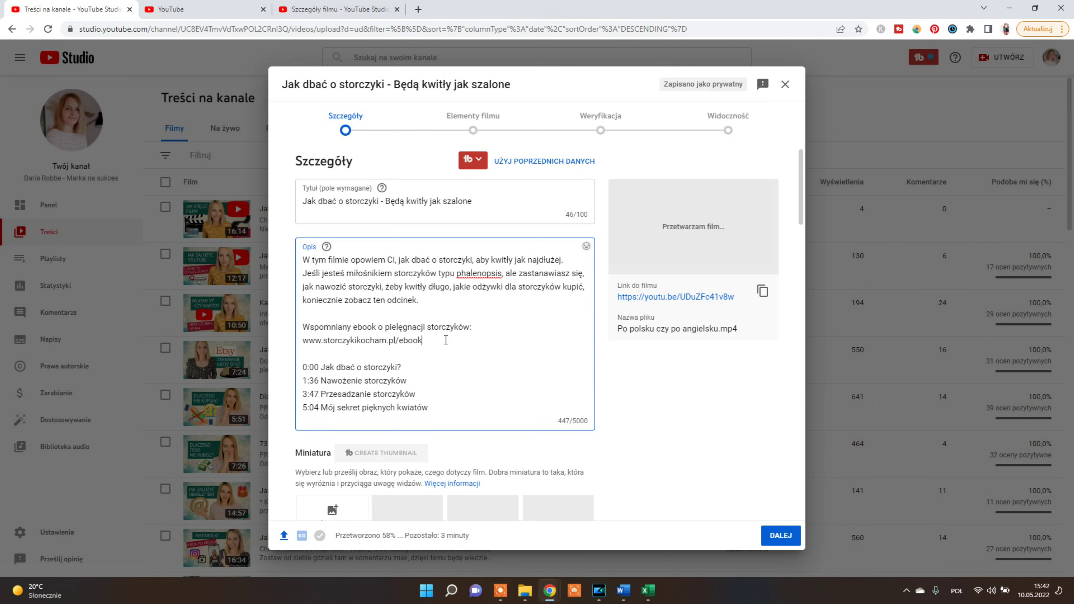
key(Return)
key(Return)
text(K)
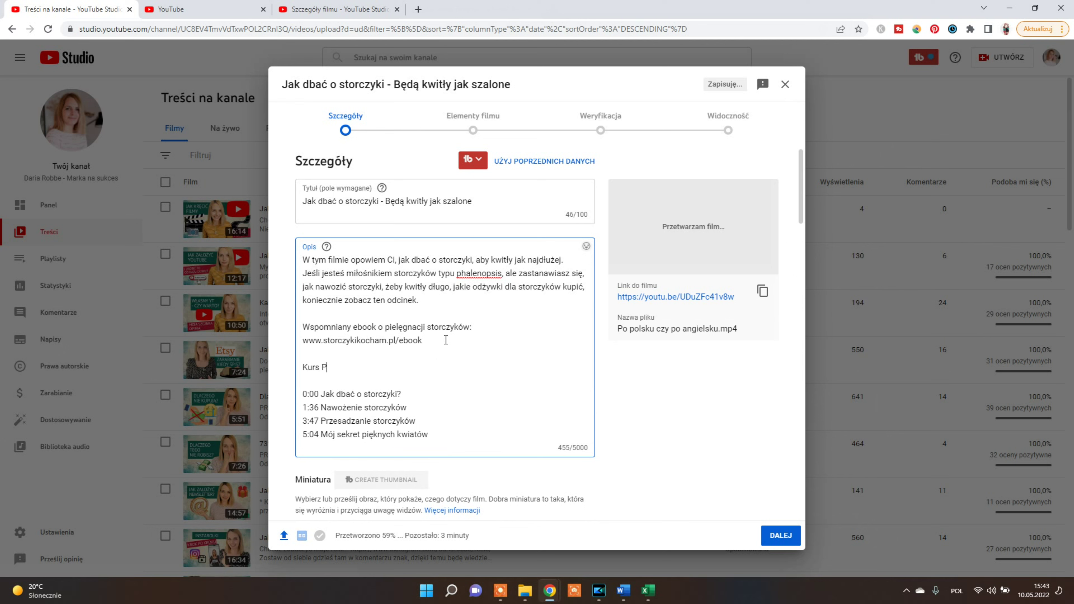
text(urs P)
text(iękne kwiaty domowe:)
key(Return)
text(www.storczykikocham.pl/kurs)
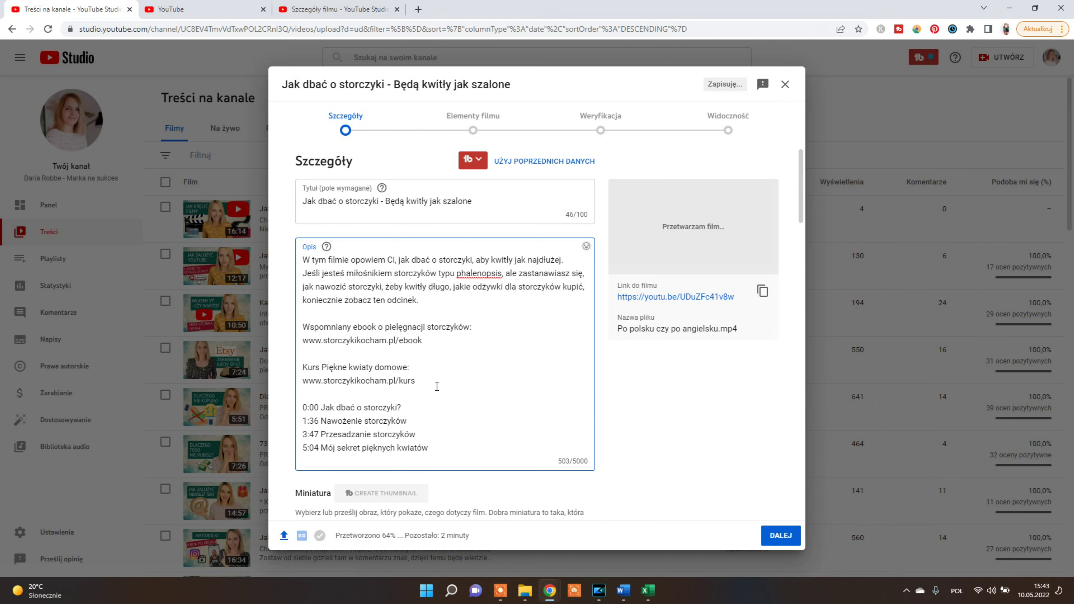
Switch to Canva, search for "youtube" and open the "Miniatura YouTube" templates.
scroll(437, 386, down, 2)
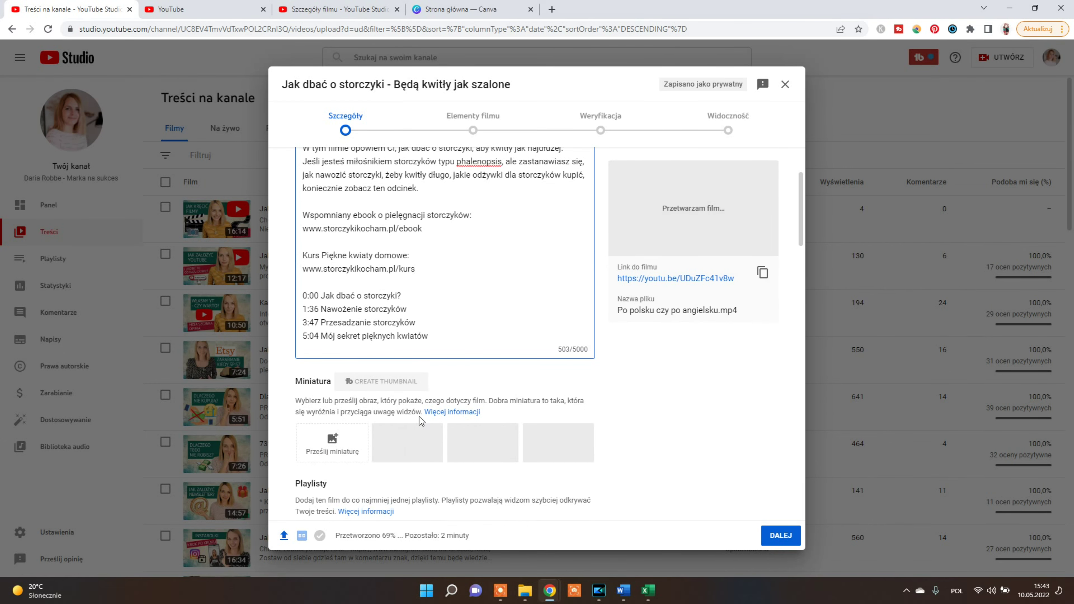
click(461, 9)
click(503, 156)
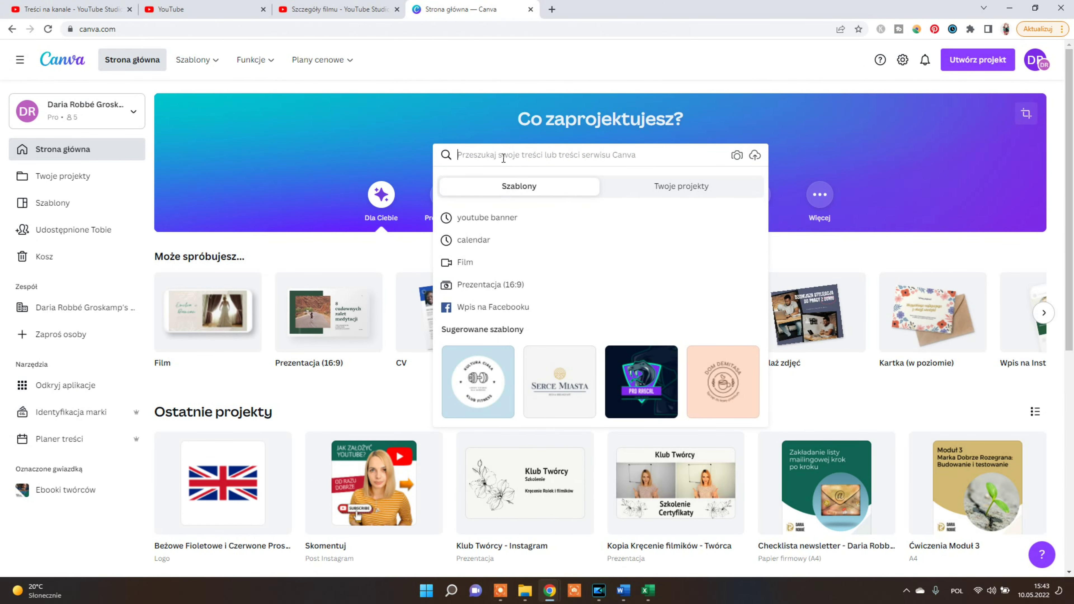
text(YO)
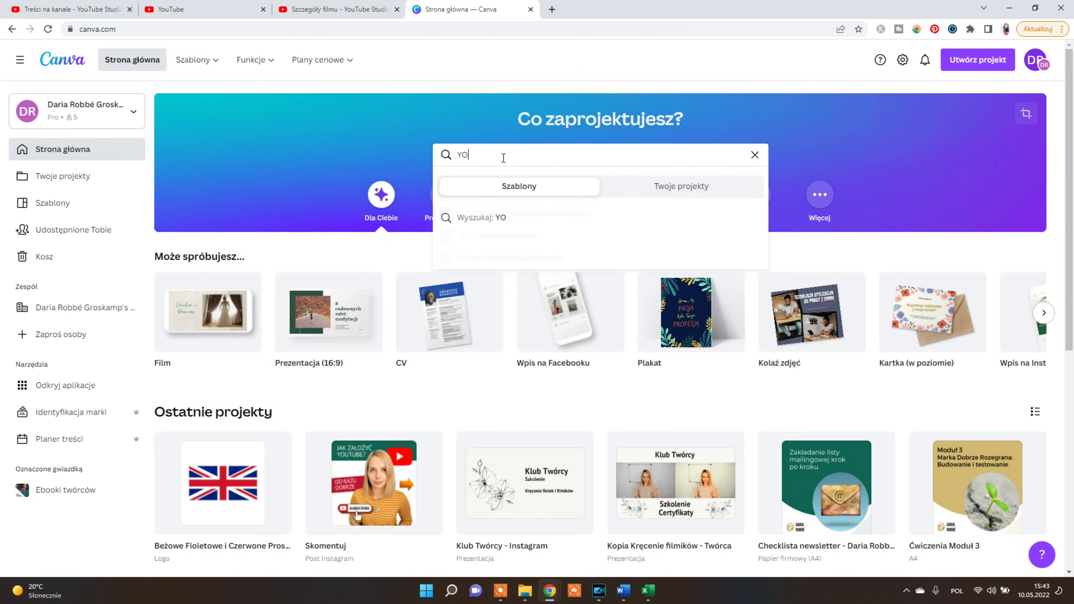
text(UTUBE)
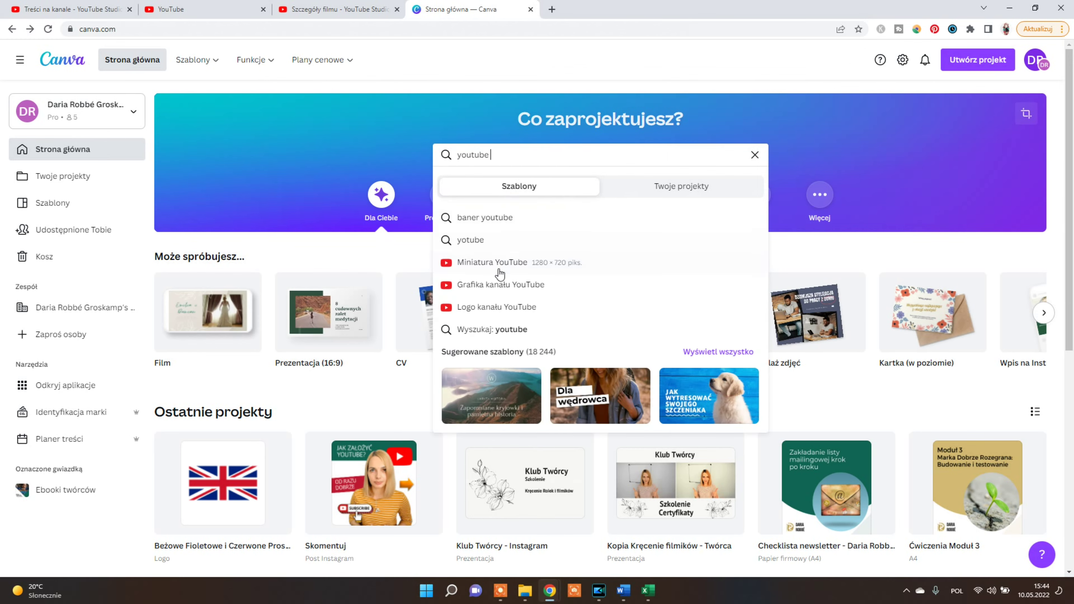
click(501, 266)
Browse the YouTube thumbnail templates and open the green "Wegańskie składniki" template for editing.
scroll(282, 491, down, 4)
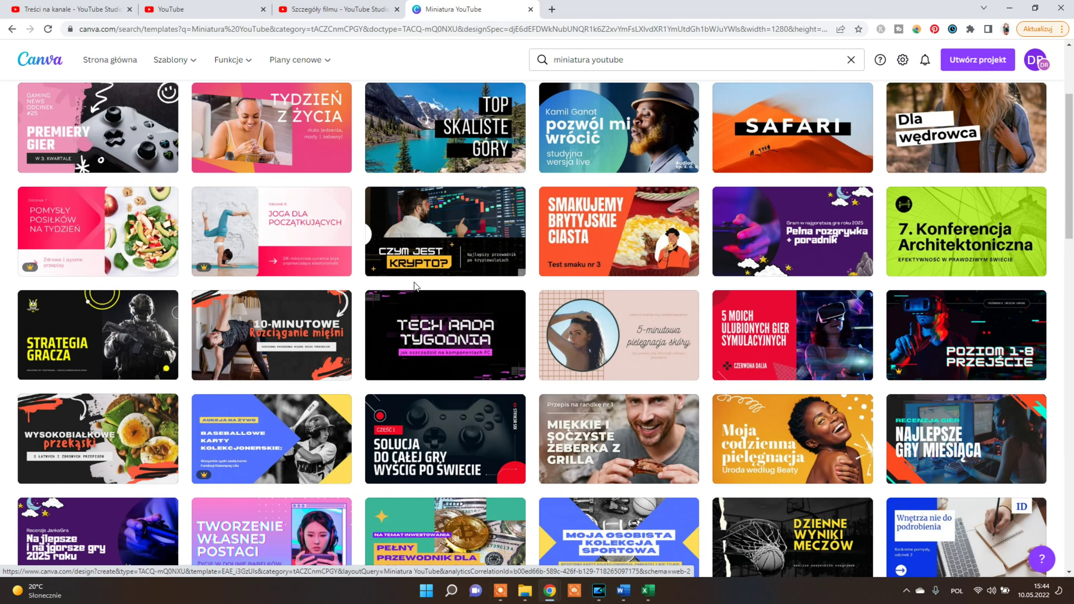
scroll(387, 294, down, 4)
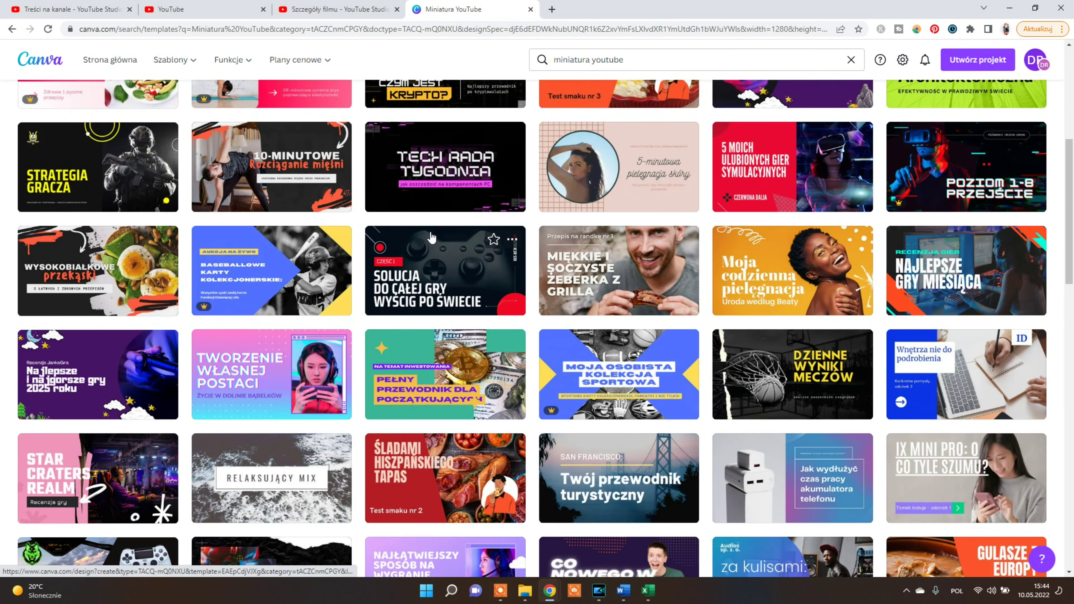
scroll(330, 237, down, 6)
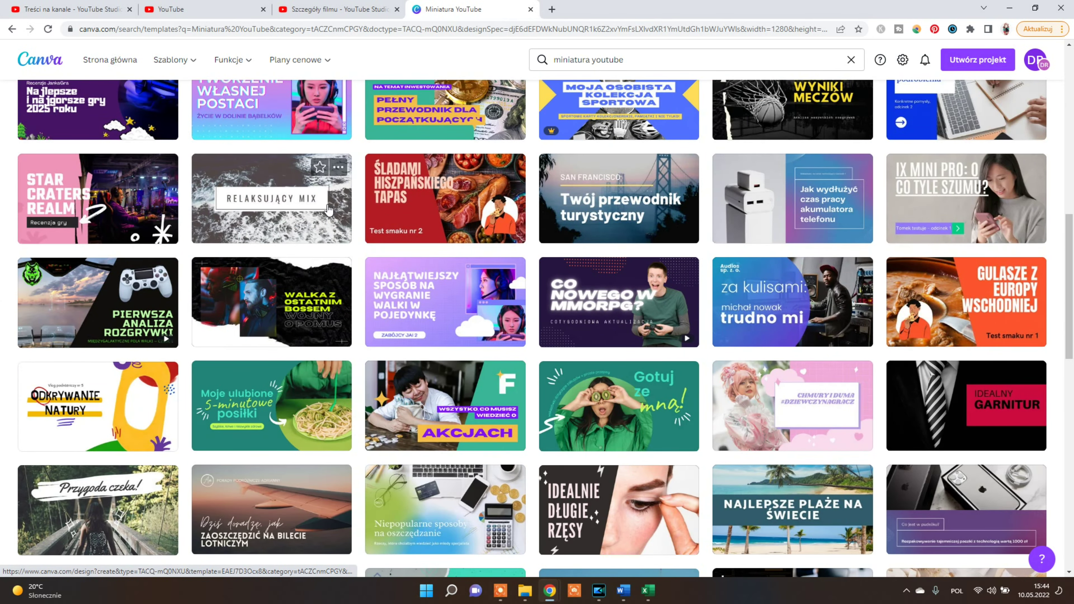
scroll(407, 195, down, 5)
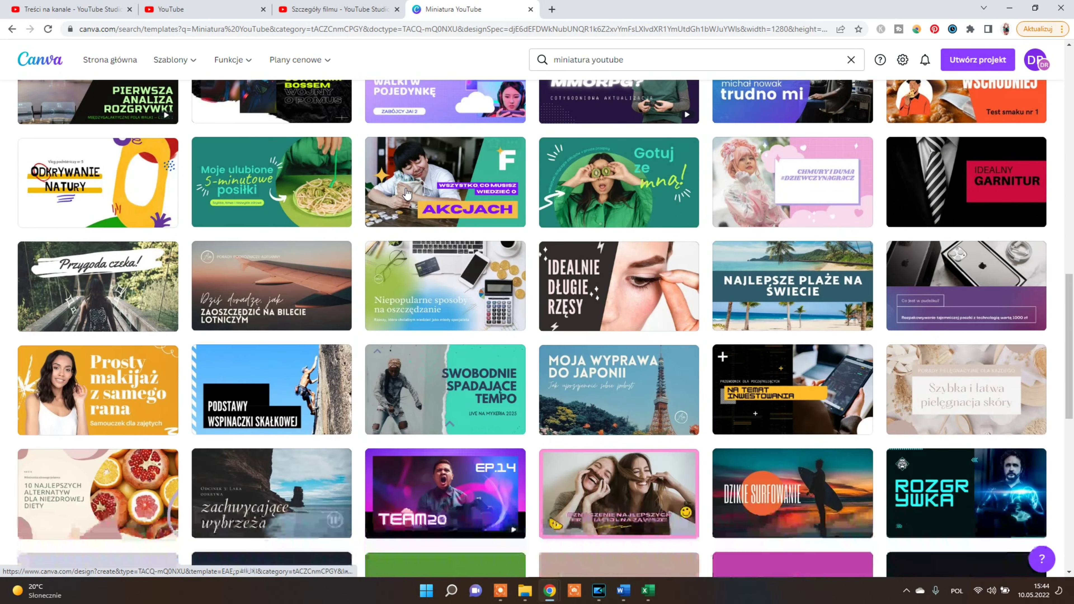
scroll(423, 224, down, 3)
scroll(438, 256, down, 4)
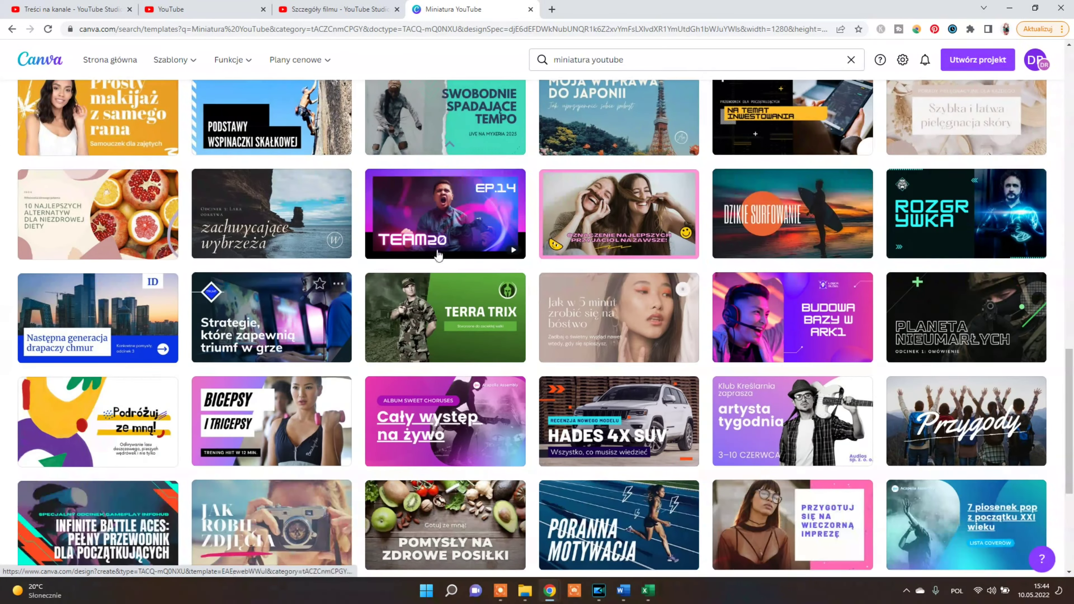
scroll(438, 255, down, 7)
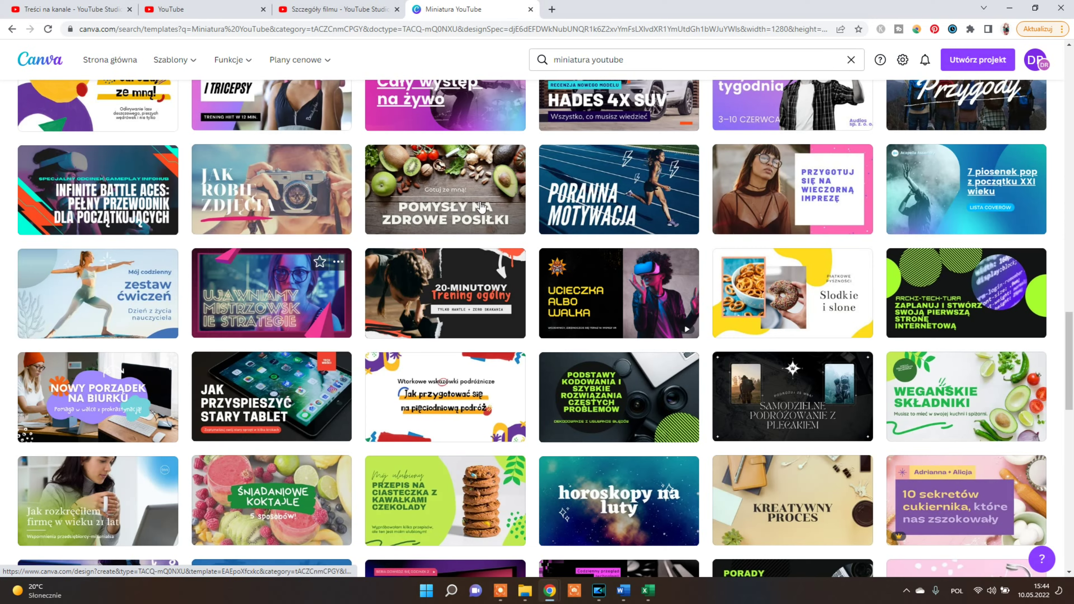
scroll(509, 156, down, 3)
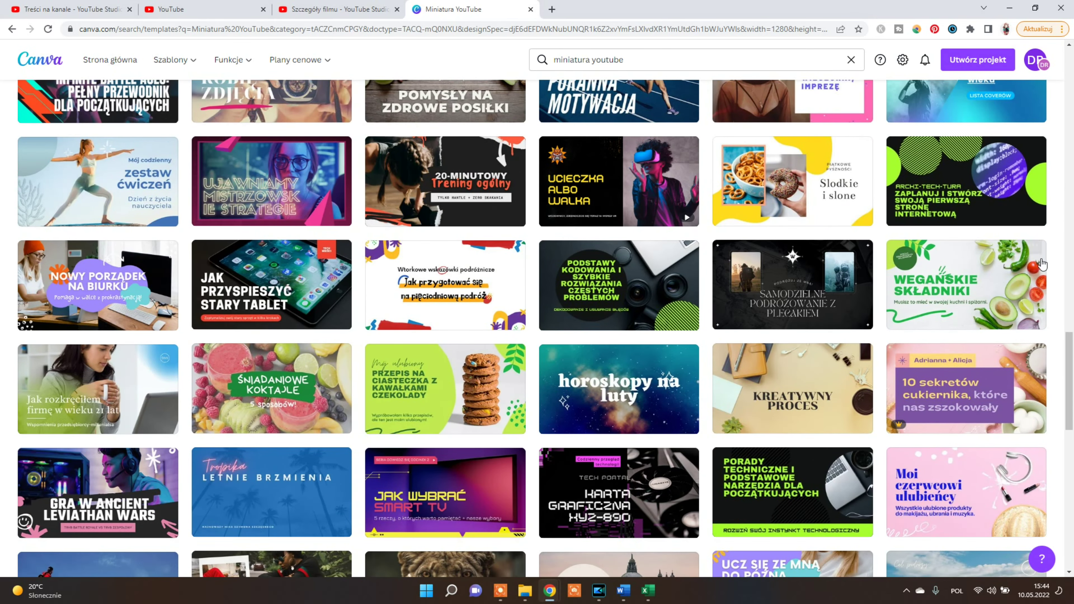
click(984, 282)
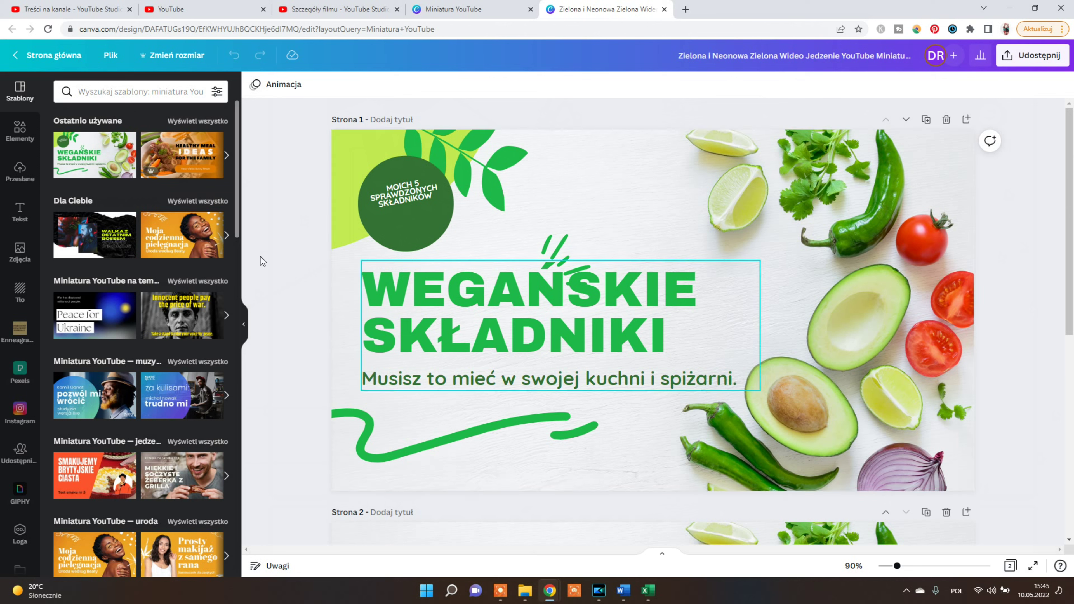
Search the photos for "storczyki" and place the picture of purple and white orchids growing among greenery on the first page.
click(27, 236)
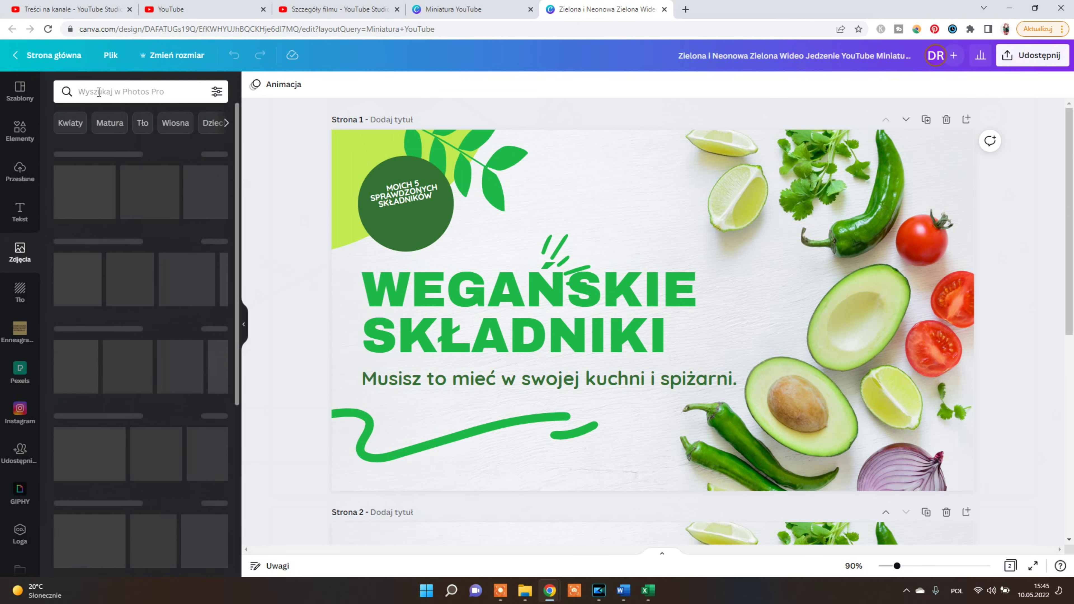
click(99, 92)
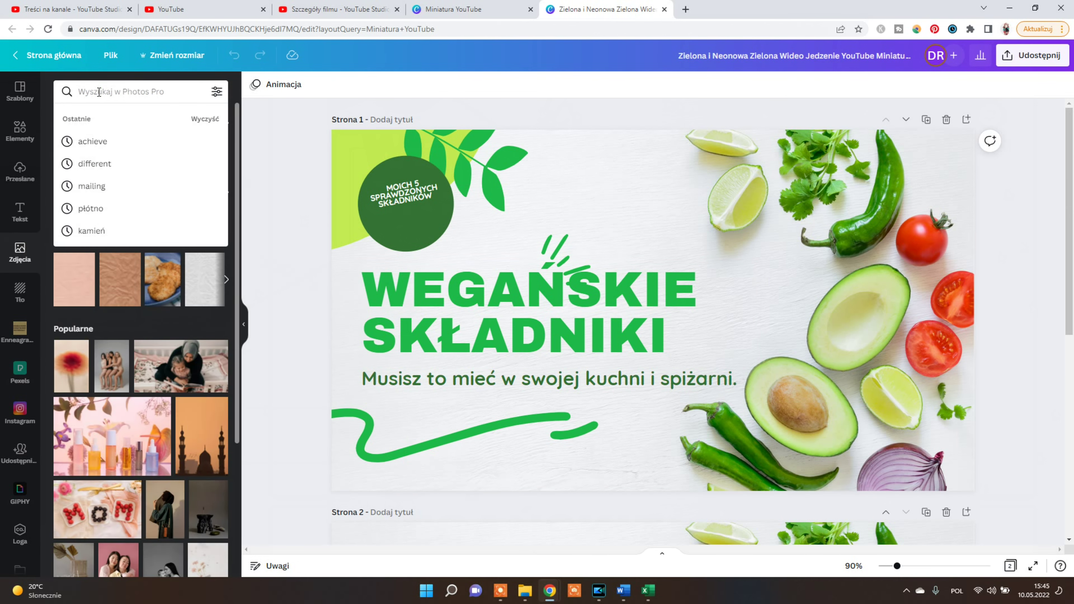
text(storczyki)
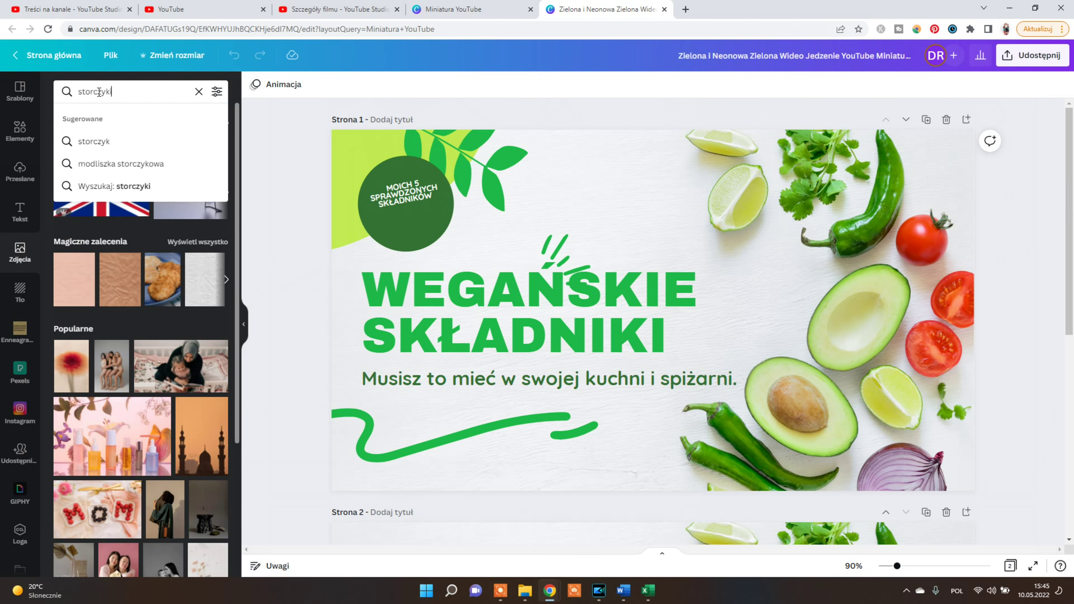
key(Return)
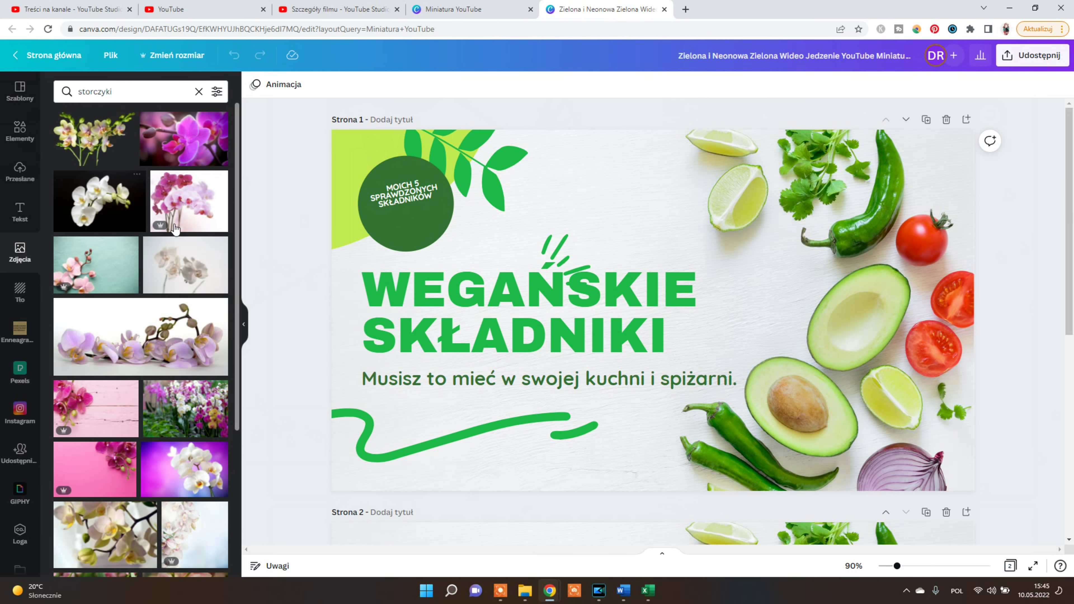
scroll(197, 322, down, 2)
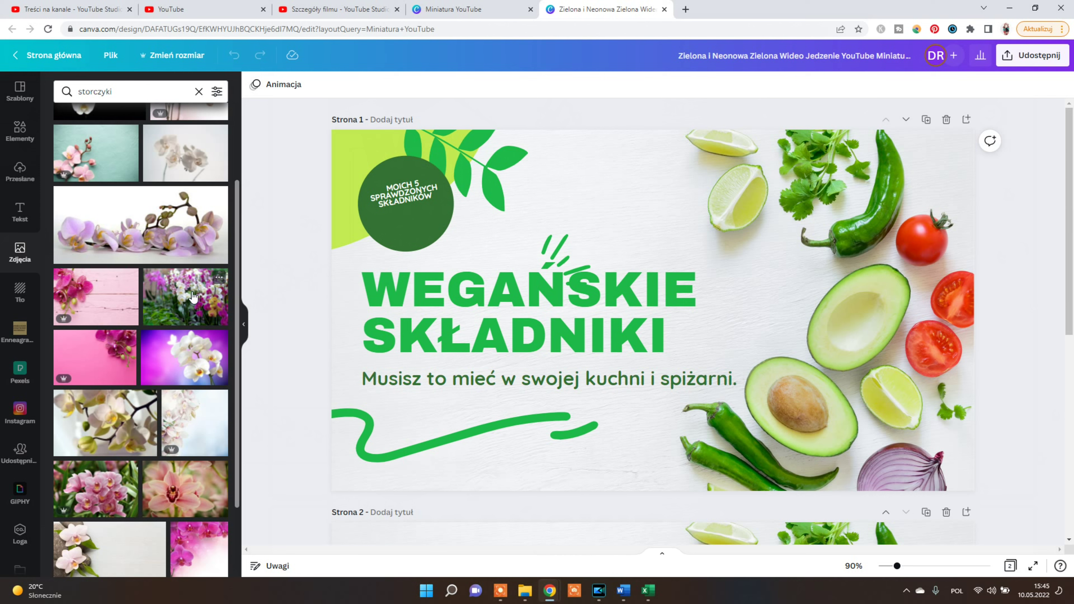
drag(197, 297, 796, 250)
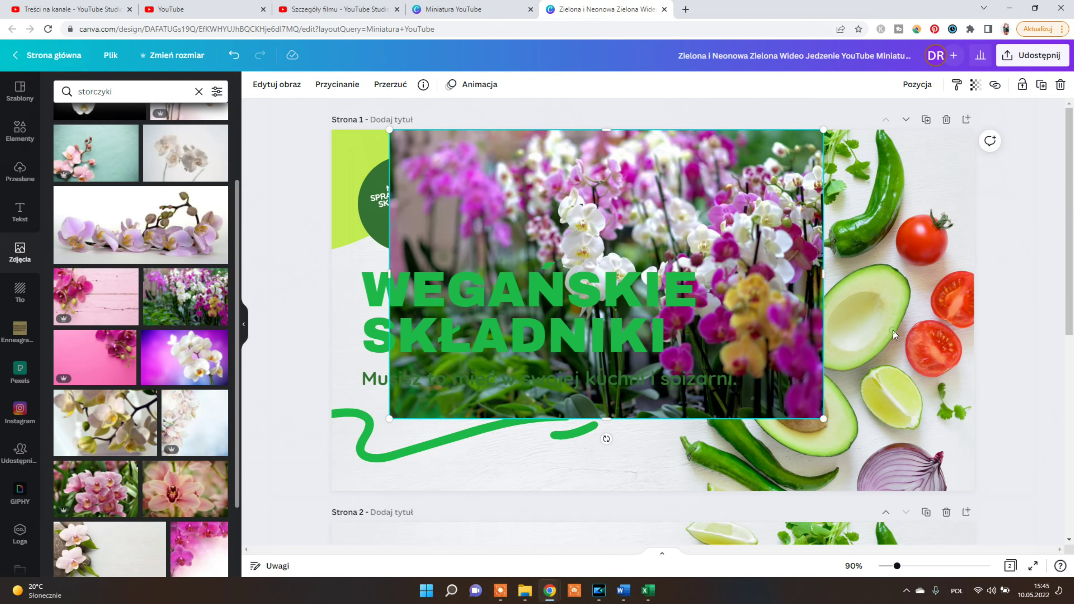
Replace the vegetable background on the first page with the orchid photo, enlarging it to fill the whole page.
key(Delete)
drag(825, 419, 1035, 547)
Recolour the "WEGAŃSKIE SKŁADNIKI" heading white and narrow its text box.
click(549, 322)
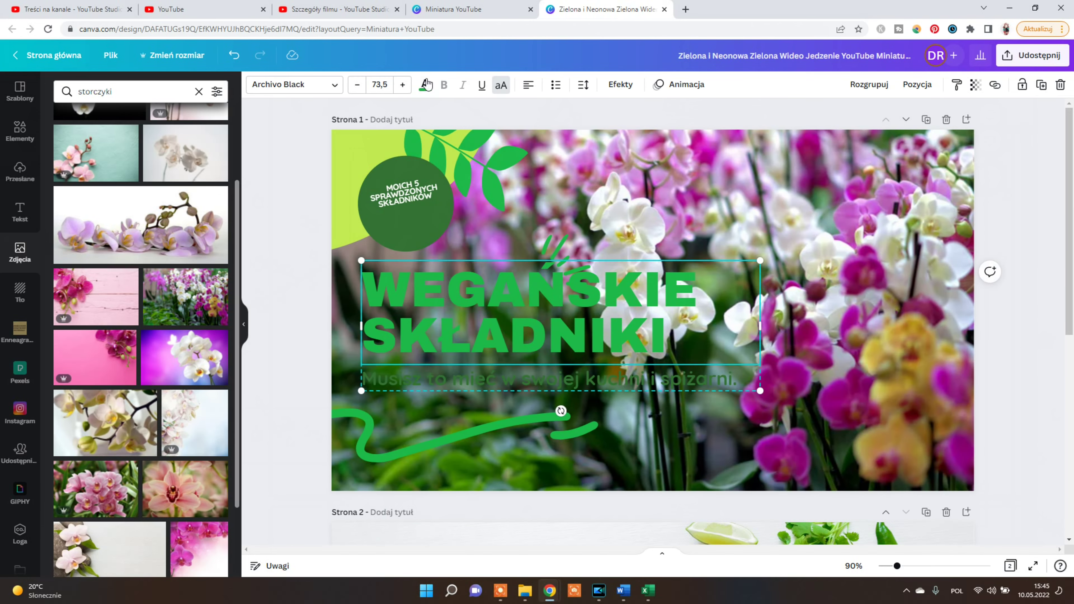
click(425, 85)
click(216, 223)
drag(760, 312, 691, 312)
Replace the heading text with "BĘDĄ KWITŁY JAK SZALONE" and remove the subtitle below it.
double_click(432, 262)
text(KWI)
key(BackSpace)
key(BackSpace)
key(BackSpace)
text(BĘDĄ KWITŁY)
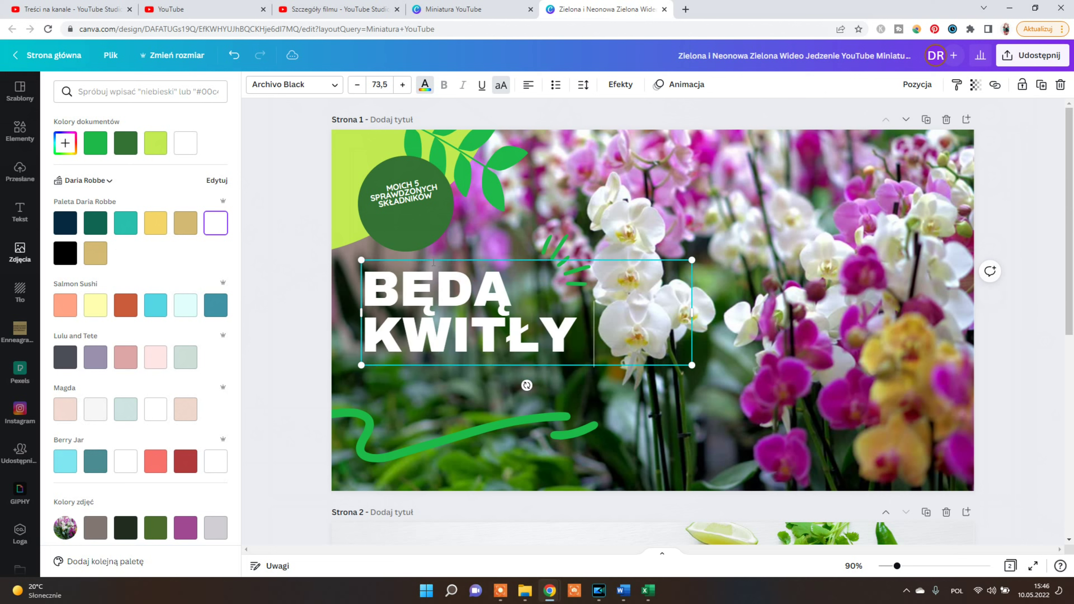
text( JAK SZALONE)
Move the dark green "MOICH 5 SPRAWDZONYCH SKŁADNIKÓW" badge to the page's lower right corner and enlarge it.
drag(395, 187, 870, 458)
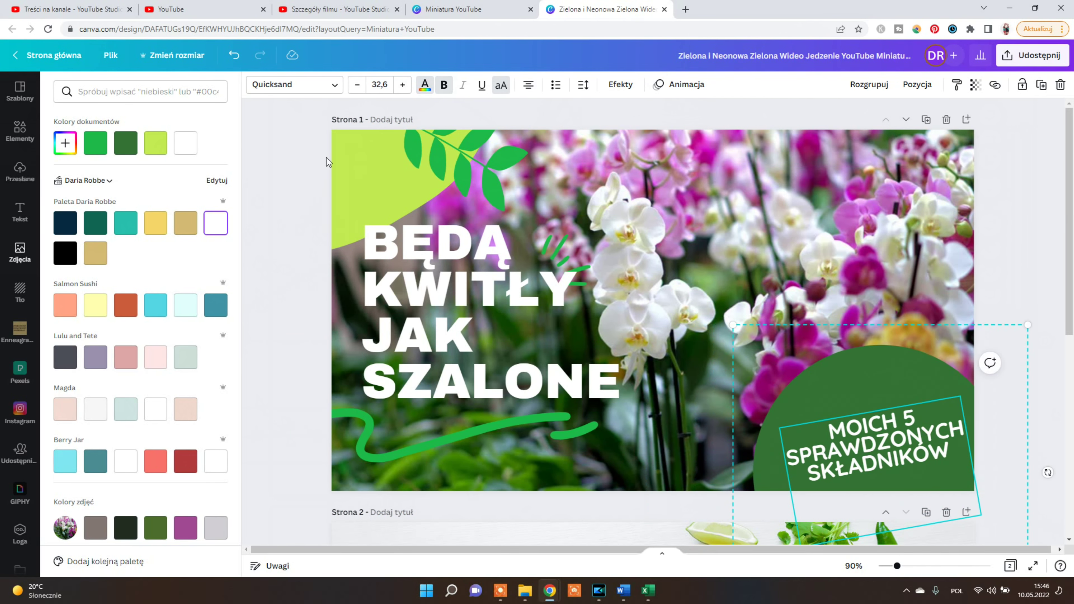
click(992, 284)
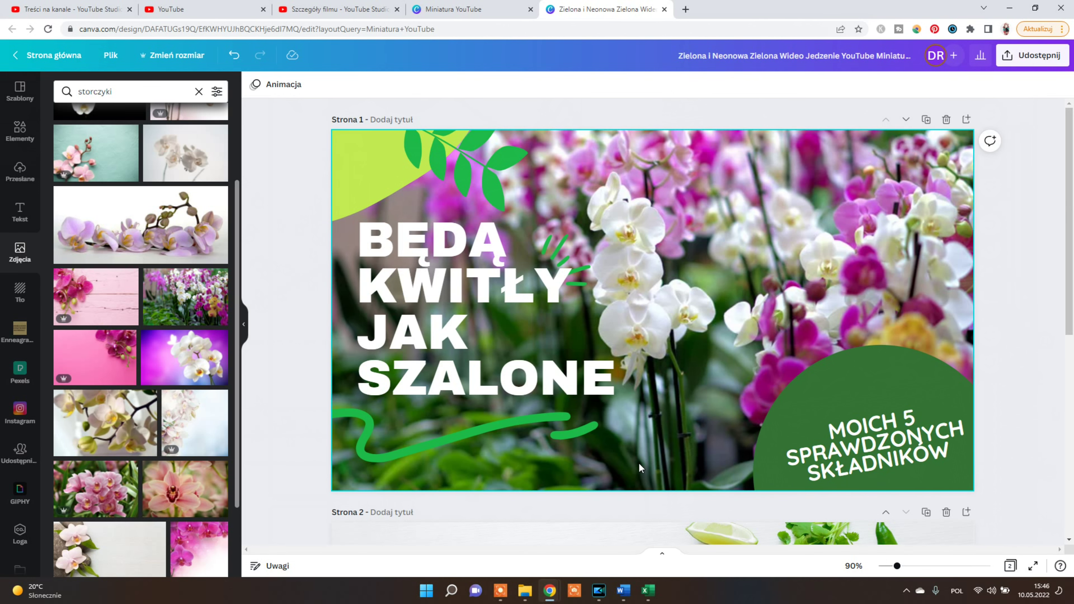
Download the finished thumbnail as a PNG and set it as the video's thumbnail in YouTube Studio.
scroll(607, 401, down, 1)
scroll(20, 297, down, 2)
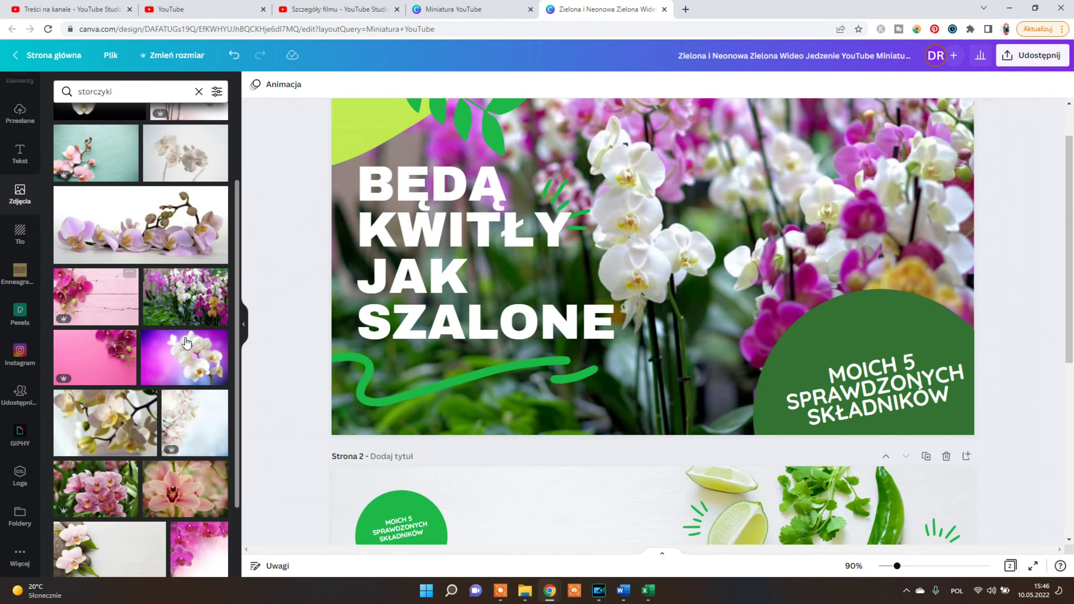
scroll(1006, 119, up, 1)
click(1033, 56)
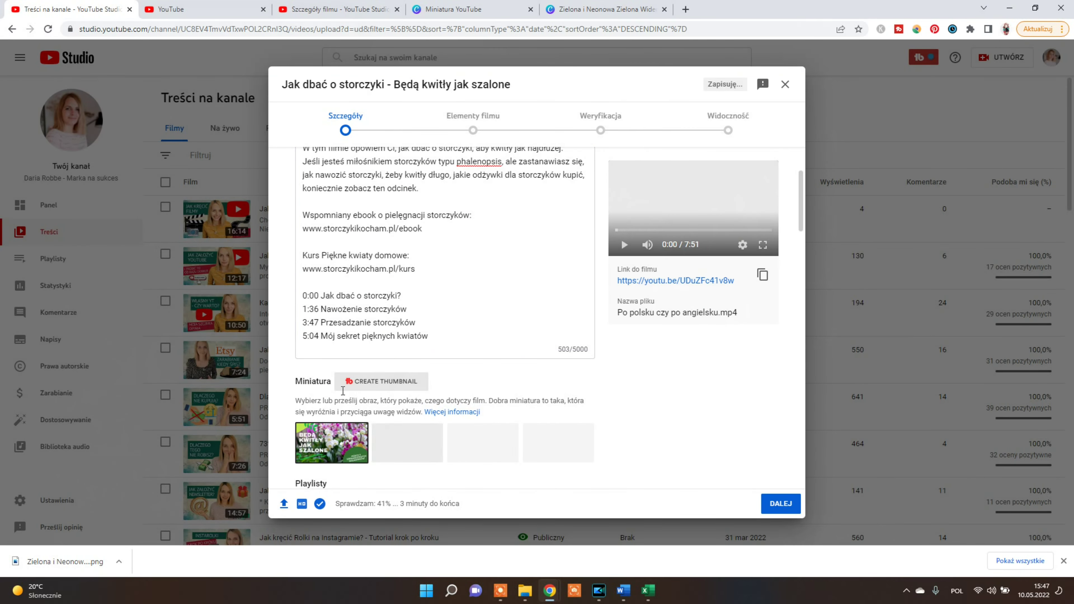
Review the video's details from the title and description through playlists, audience and automatic chapters down to the tags.
scroll(691, 448, up, 3)
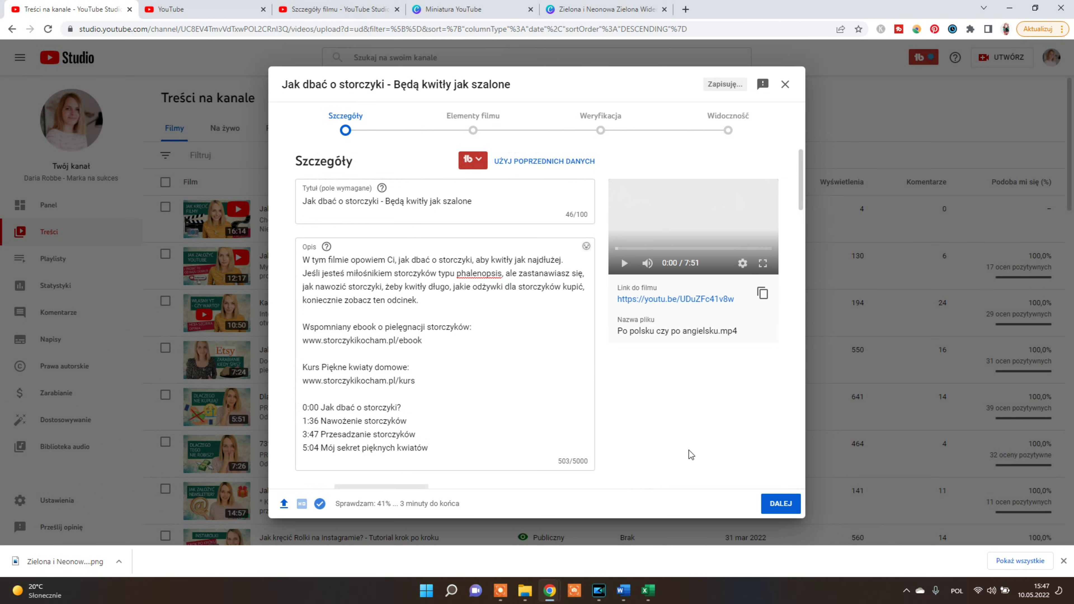
scroll(689, 450, down, 6)
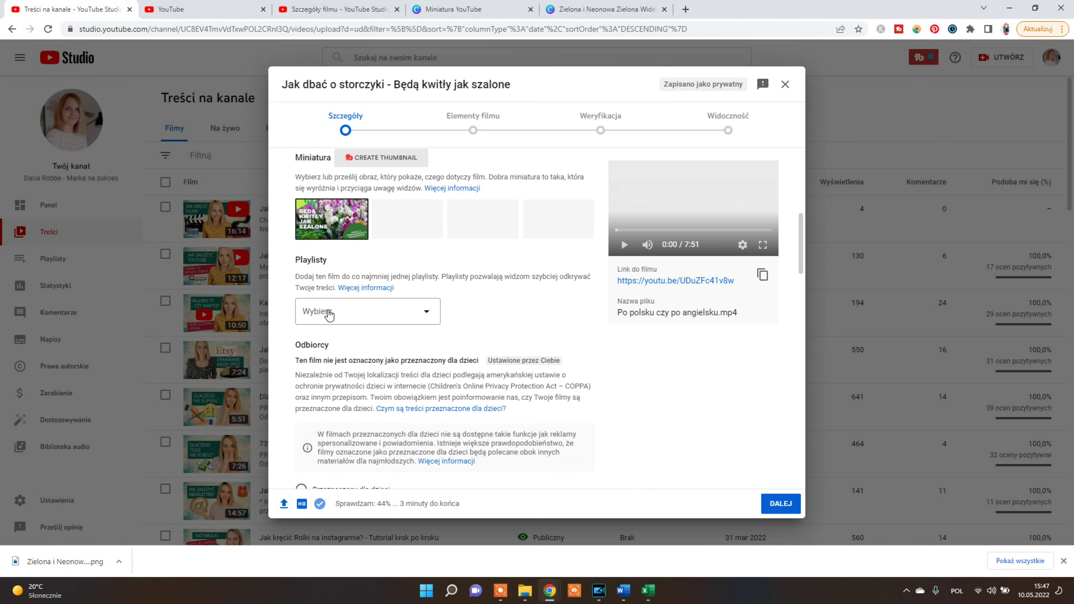
scroll(440, 343, down, 3)
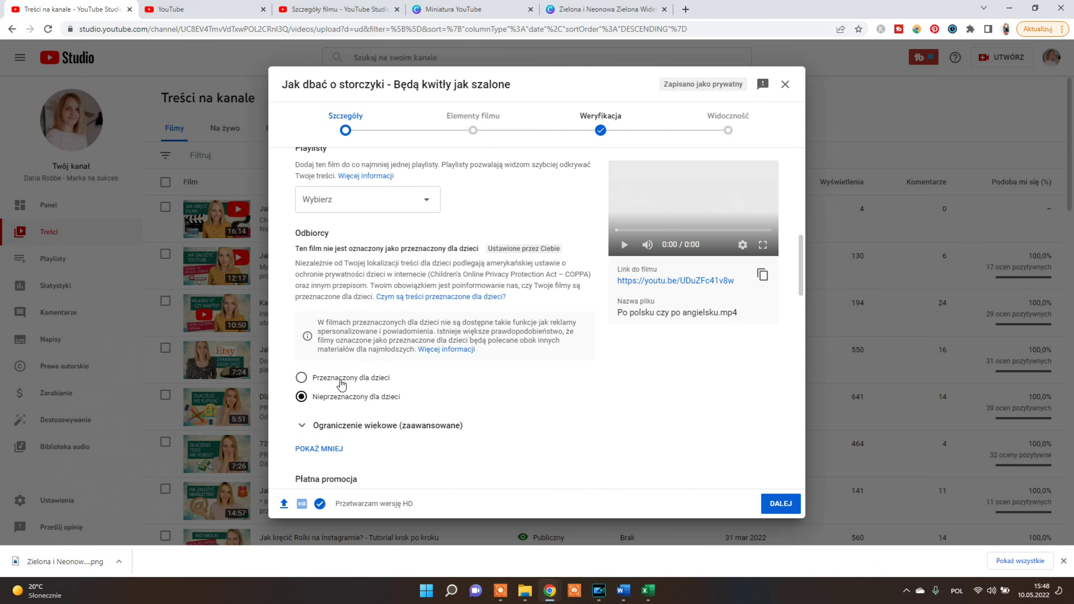
scroll(322, 398, down, 6)
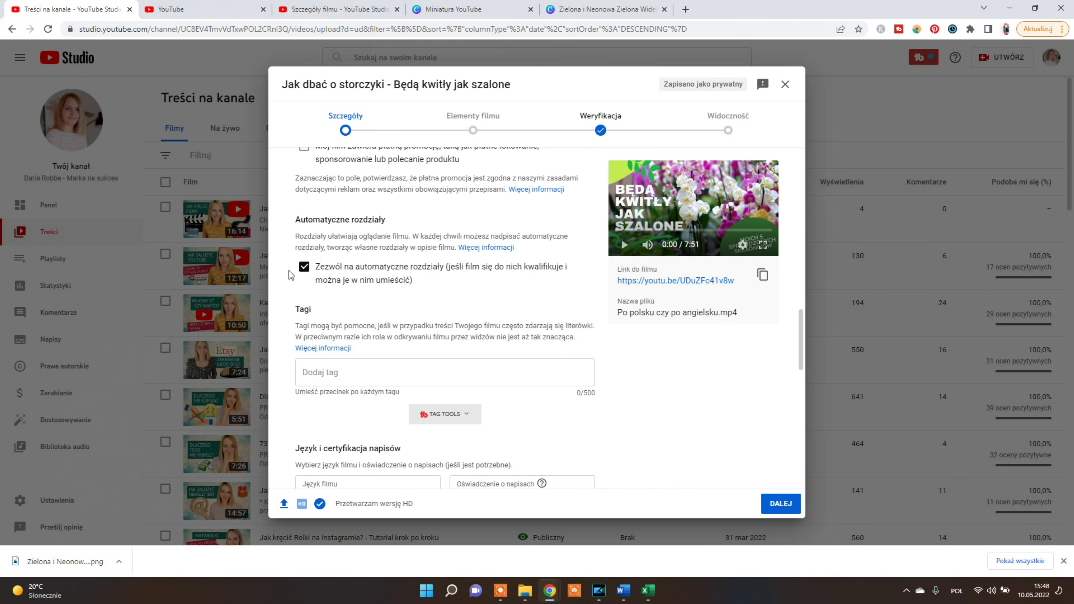
scroll(309, 269, down, 3)
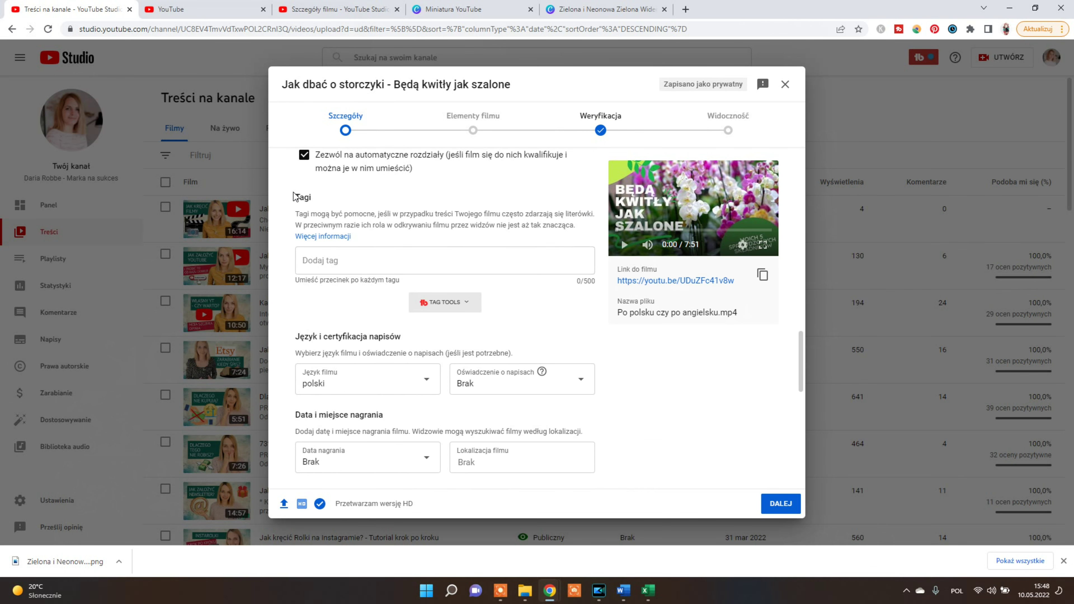
drag(296, 196, 309, 214)
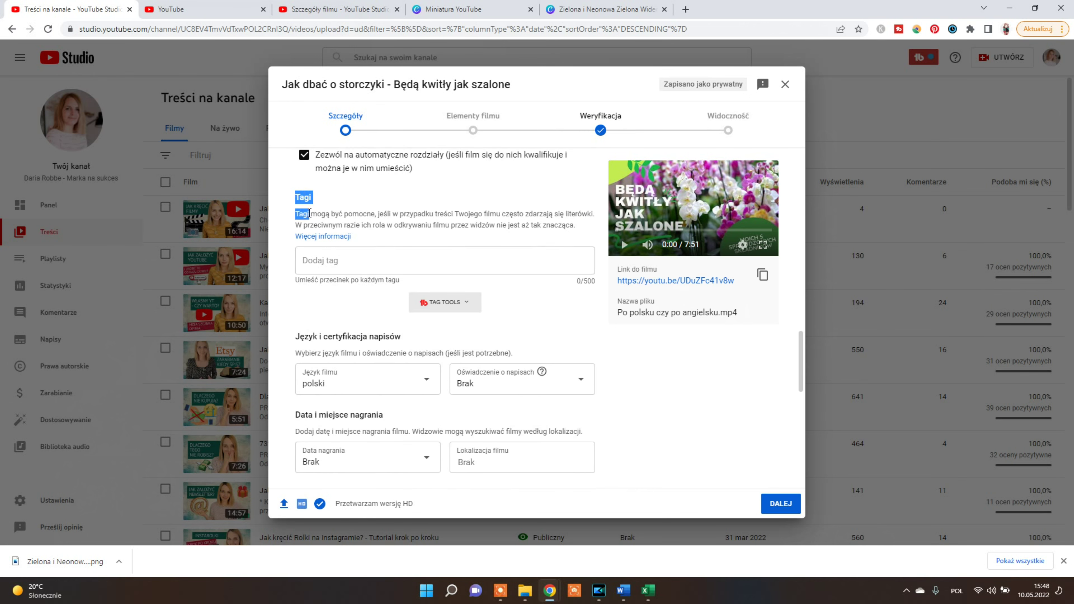
Copy "Jak dbać o storczyki" from the first chapter in the description and add it as a tag.
click(310, 262)
scroll(334, 314, up, 15)
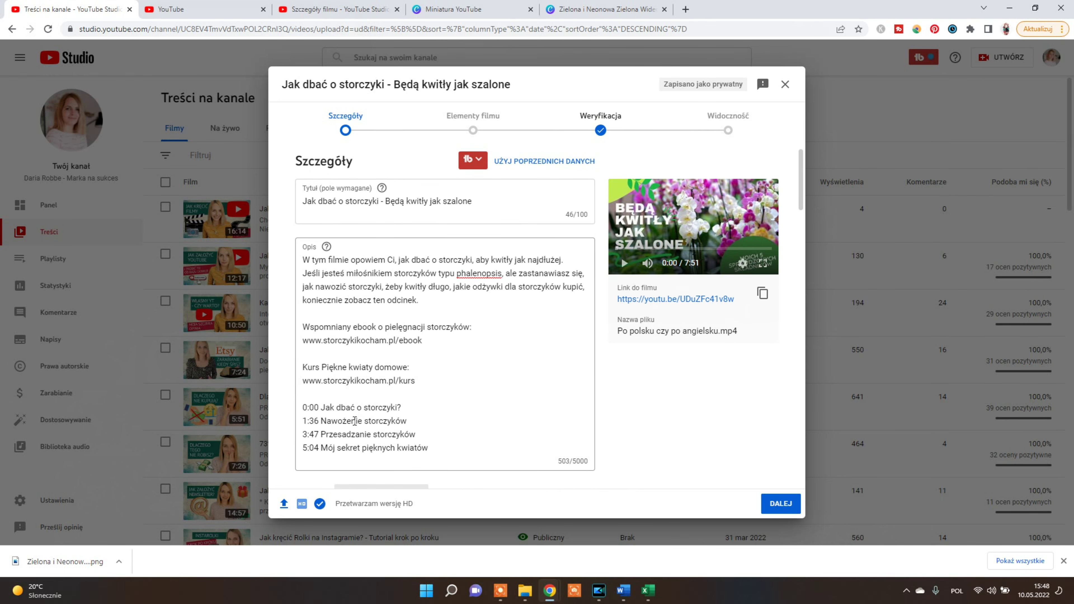
drag(321, 408, 399, 408)
key(ctrl+c)
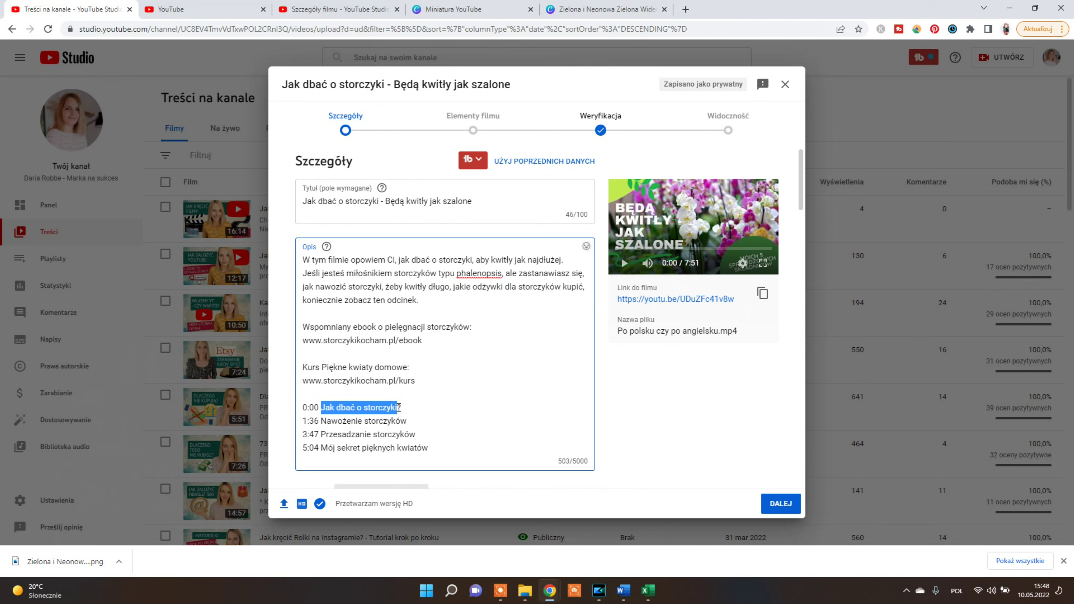
scroll(423, 427, down, 15)
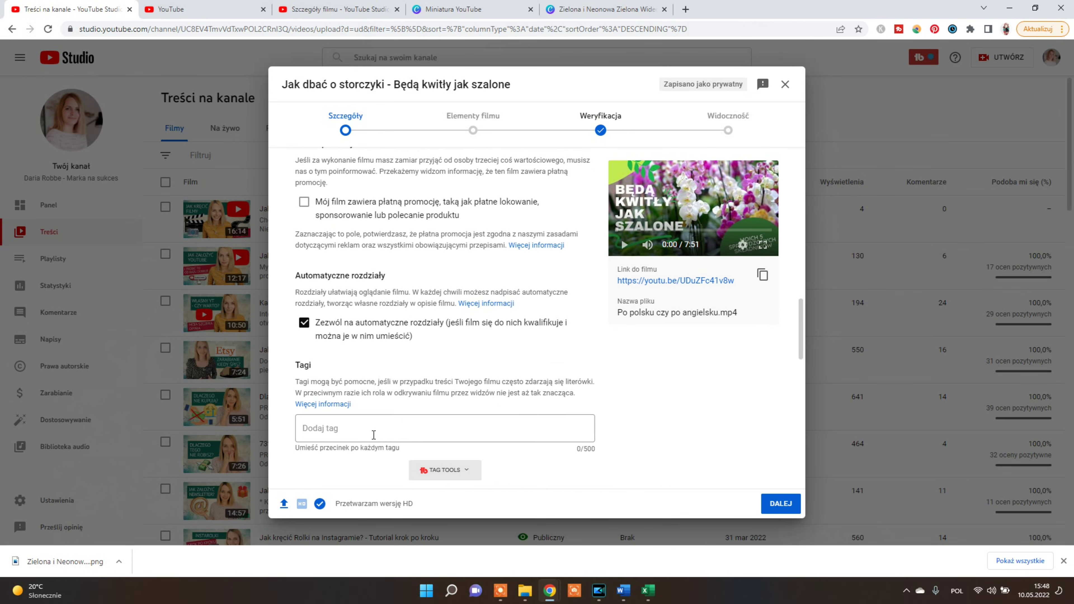
click(342, 438)
key(ctrl+v)
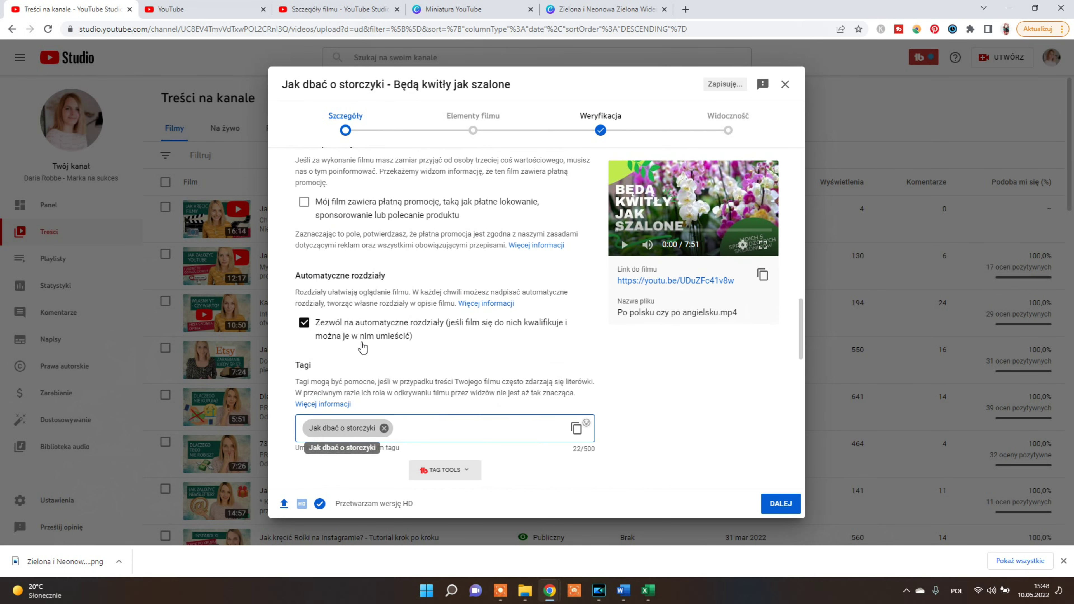
Add the tags "jak dbać o storczyki aby kwitły jak najdłużej" and "jak nawozić storczyki" based on the description.
scroll(346, 358, up, 10)
scroll(347, 357, up, 8)
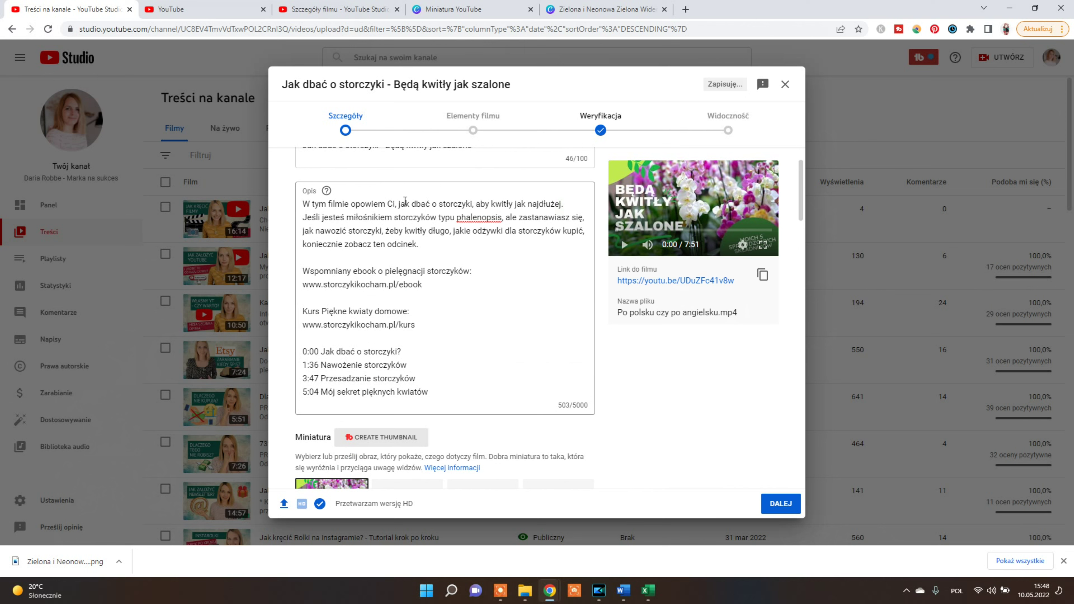
scroll(485, 298, up, 2)
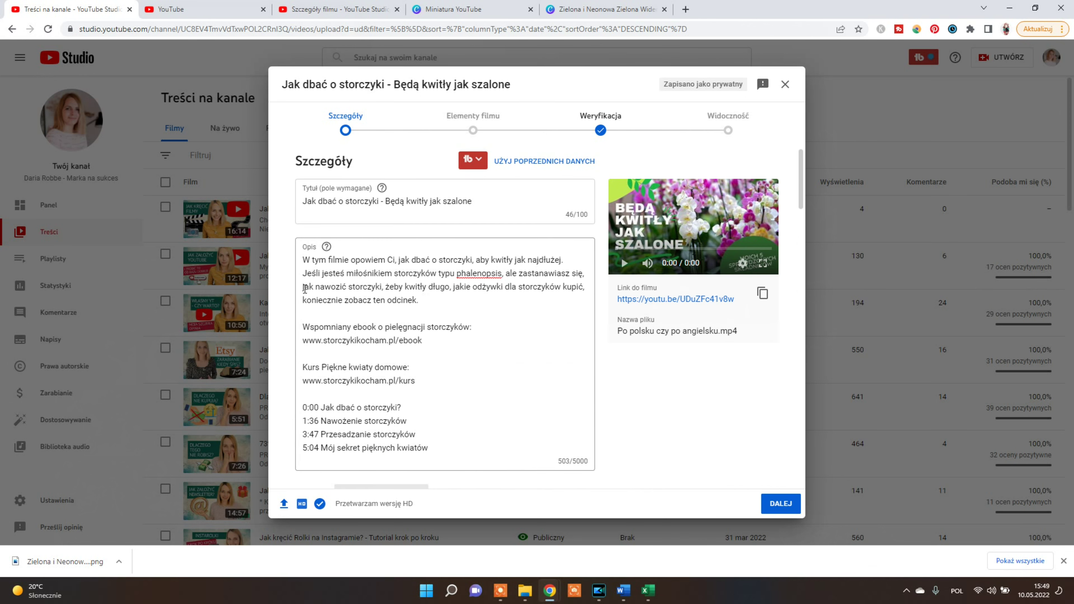
scroll(403, 342, down, 8)
scroll(404, 345, up, 7)
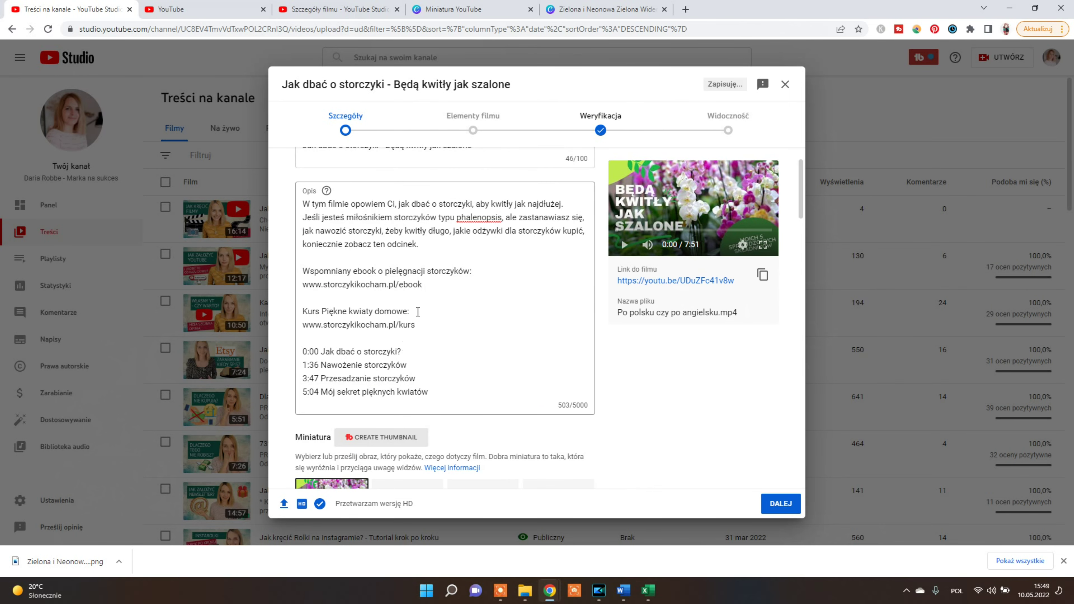
scroll(464, 366, down, 6)
scroll(463, 365, down, 12)
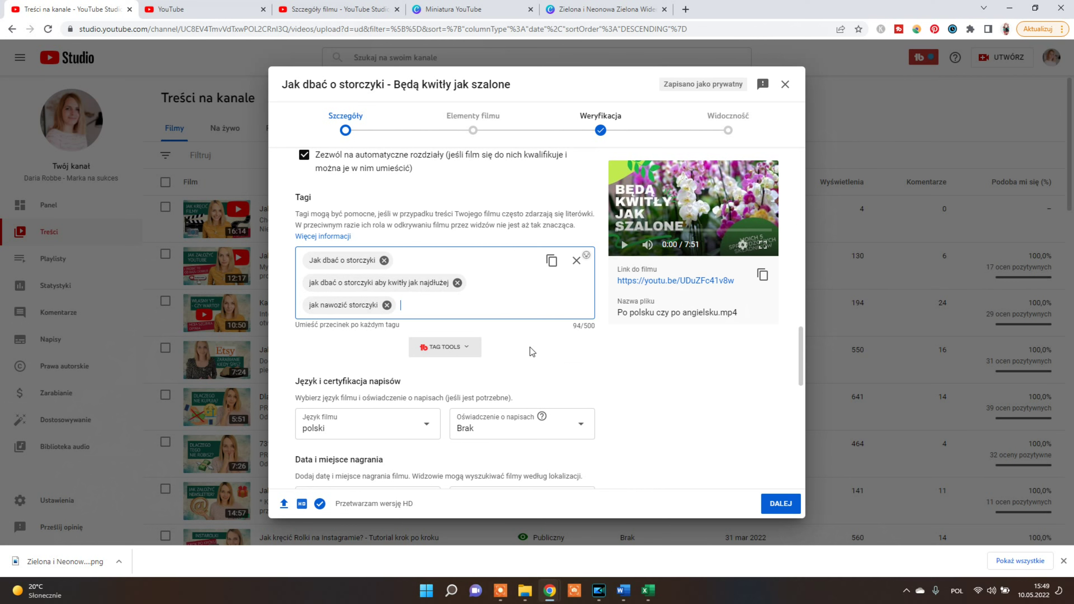
drag(588, 325, 573, 326)
click(575, 327)
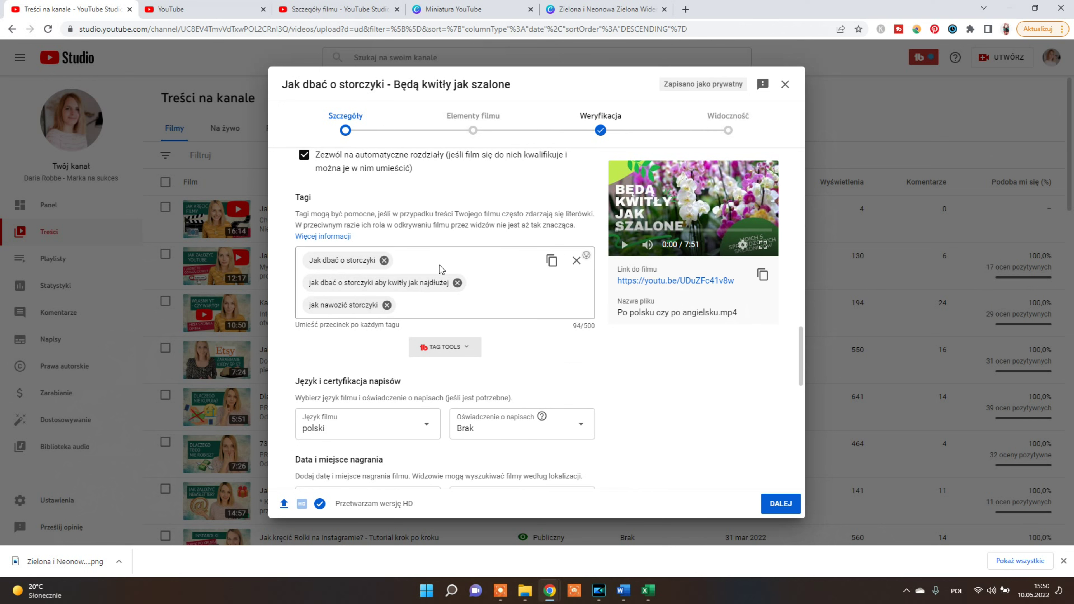
Review the remaining details below the tags, including the video's category, comments and ratings settings.
scroll(387, 283, down, 8)
scroll(488, 360, down, 5)
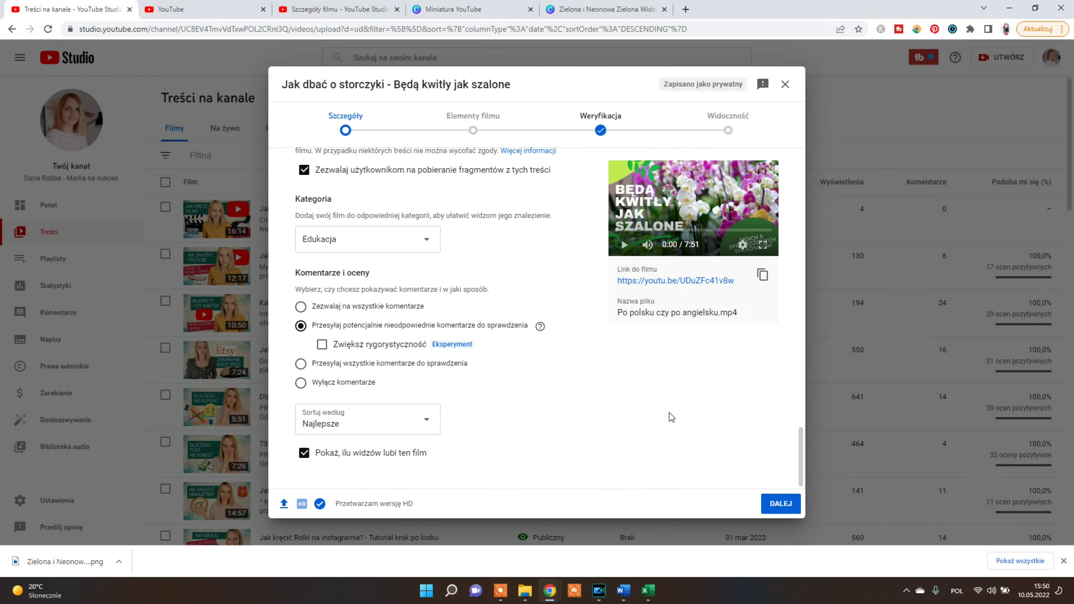
scroll(518, 453, up, 12)
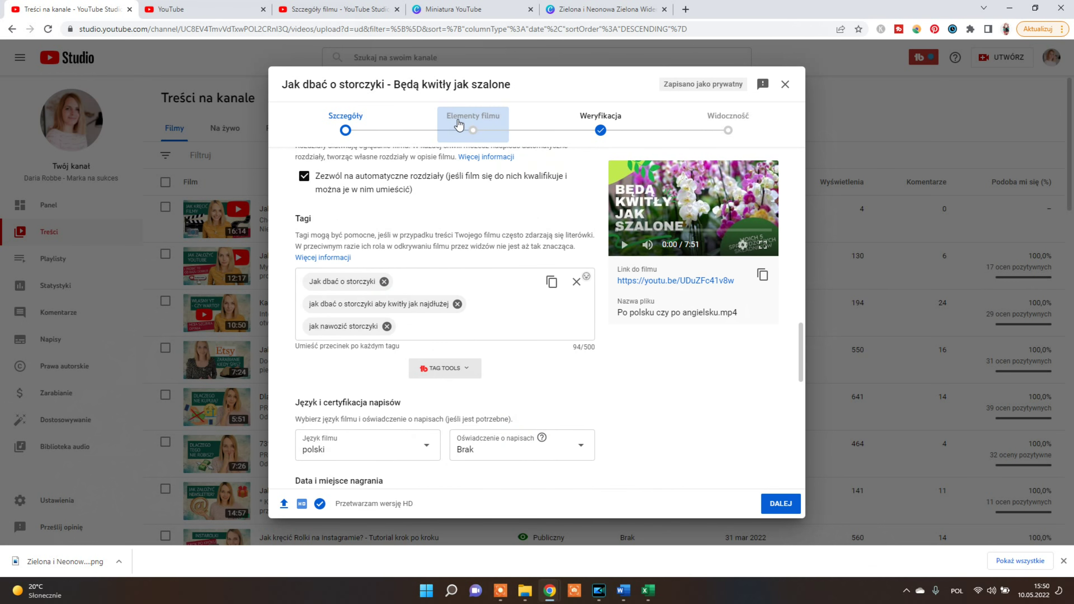
Add an end screen to the video using the "1 film, 1 subskrypcja" layout and save it.
click(460, 125)
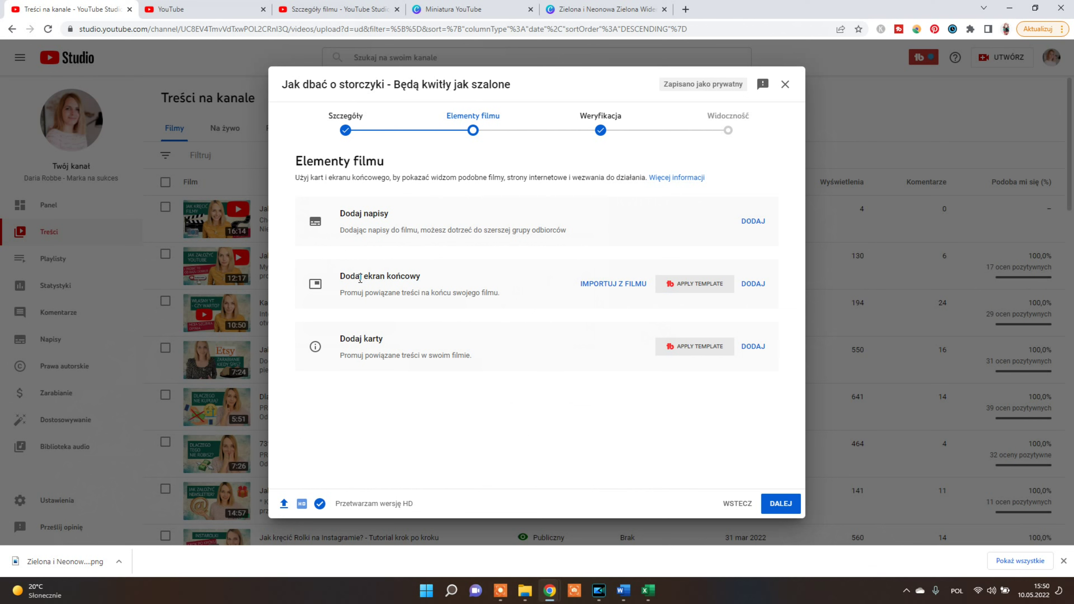
click(762, 284)
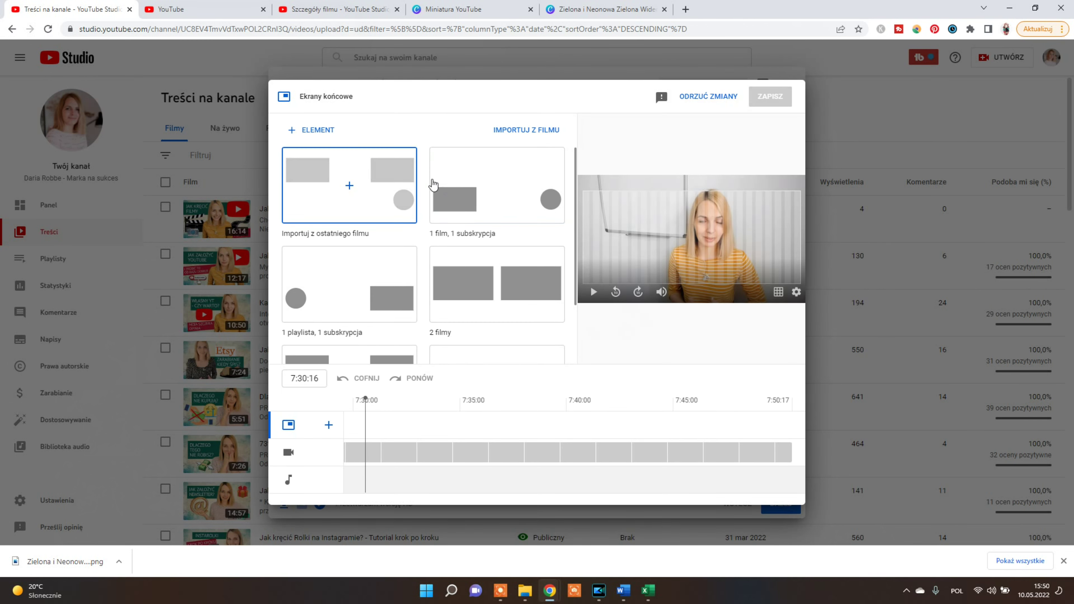
click(471, 199)
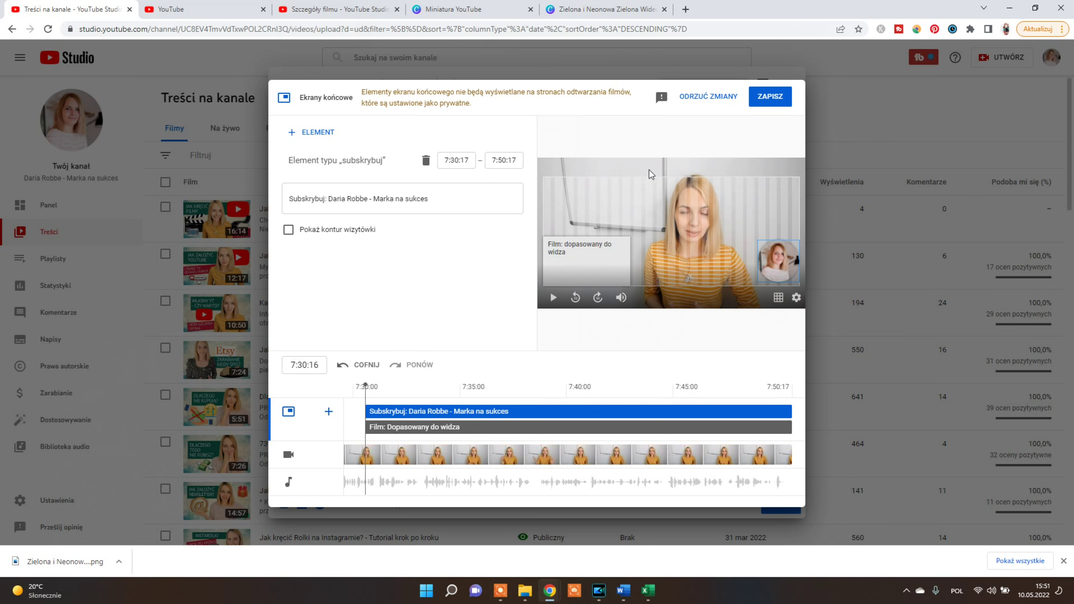
click(759, 105)
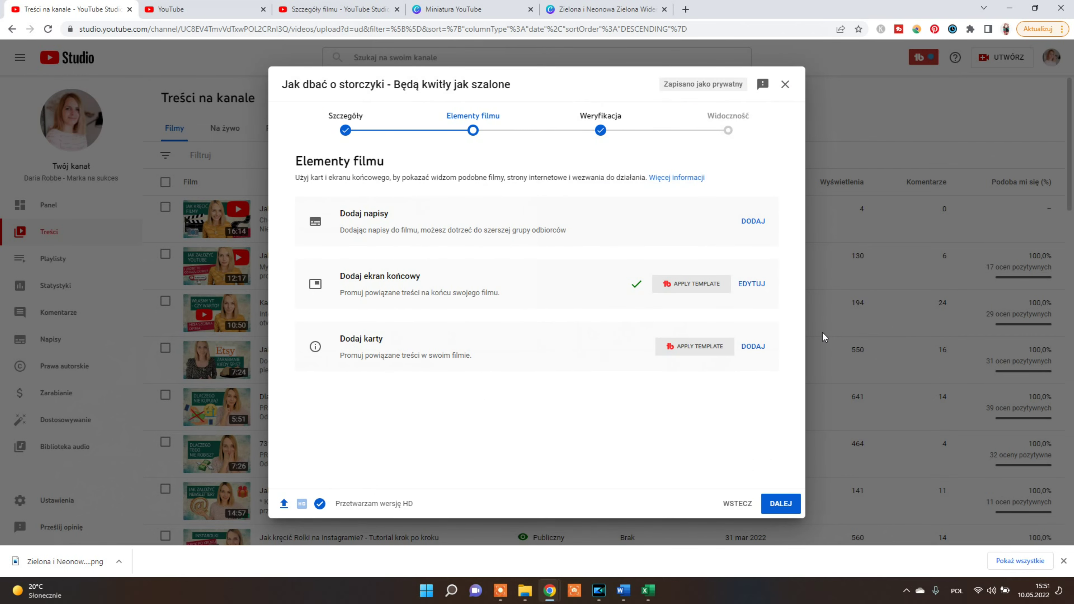
Add a video card linking to "Jak założyć newsletter?", place it at 3:59:29 on the timeline and save it.
click(754, 346)
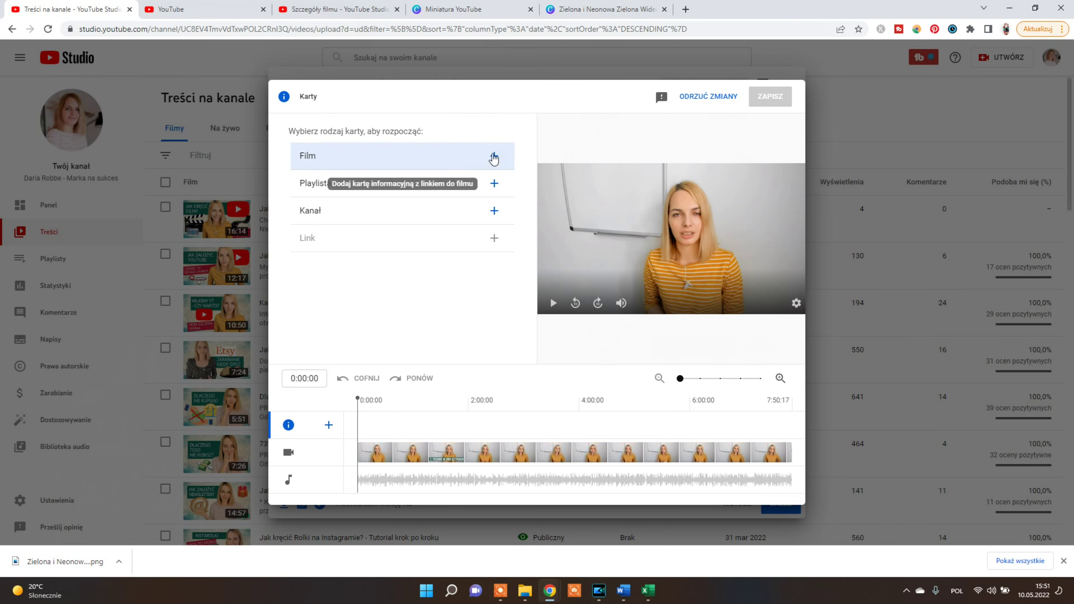
click(479, 165)
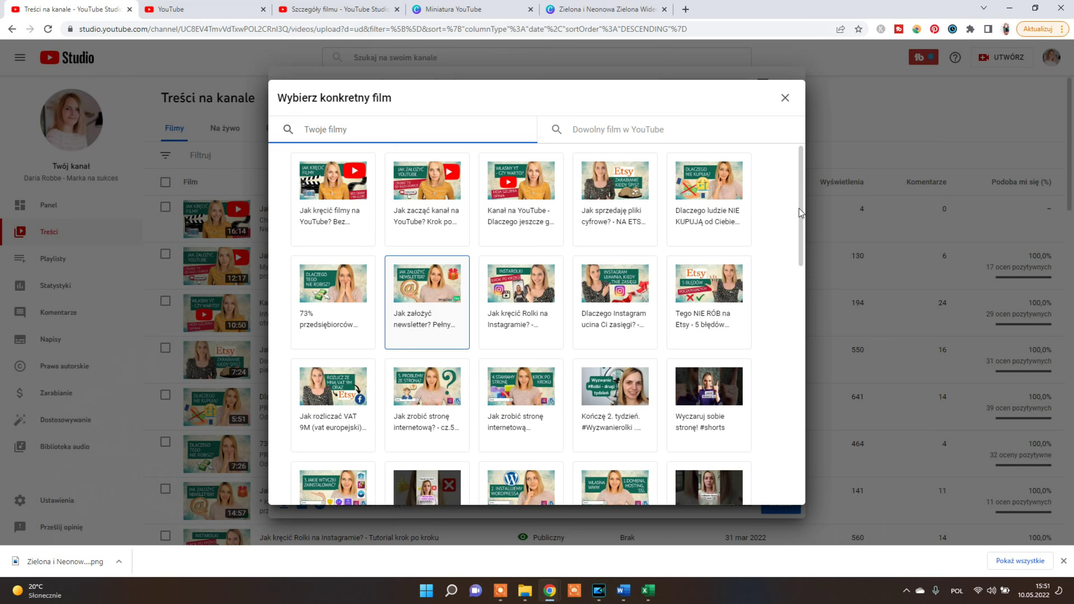
click(427, 303)
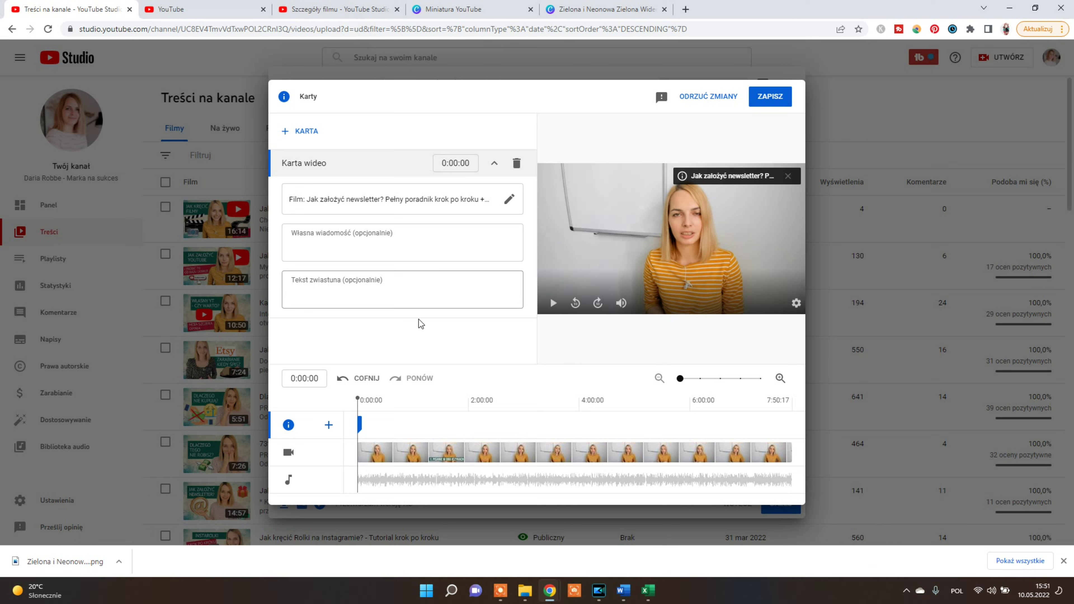
drag(365, 427, 591, 434)
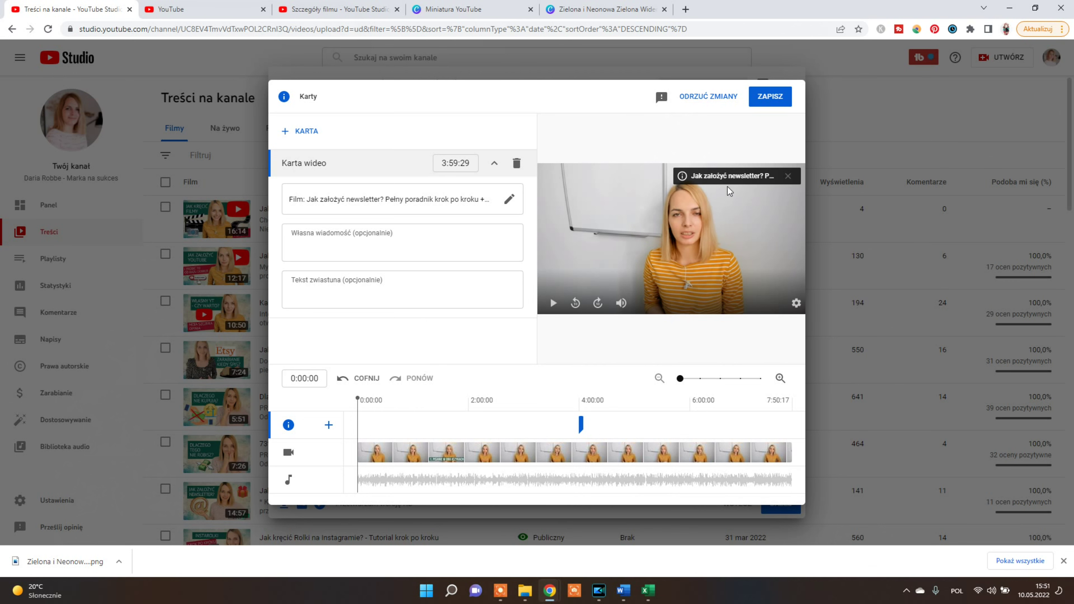
click(770, 96)
Check the copyright verification, then set the video's visibility to "Prywatny".
click(599, 131)
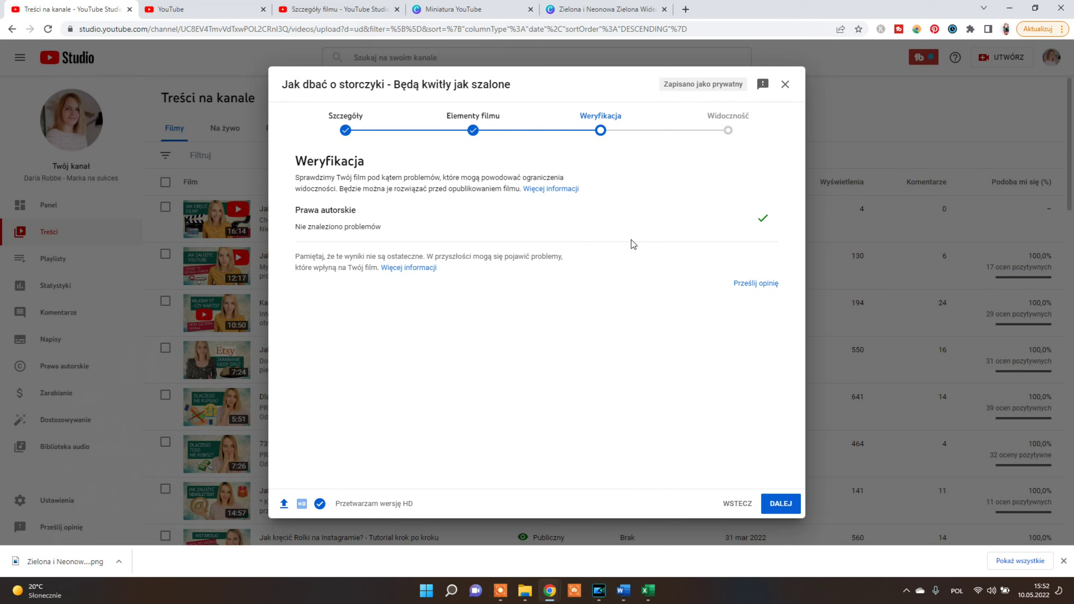
click(715, 134)
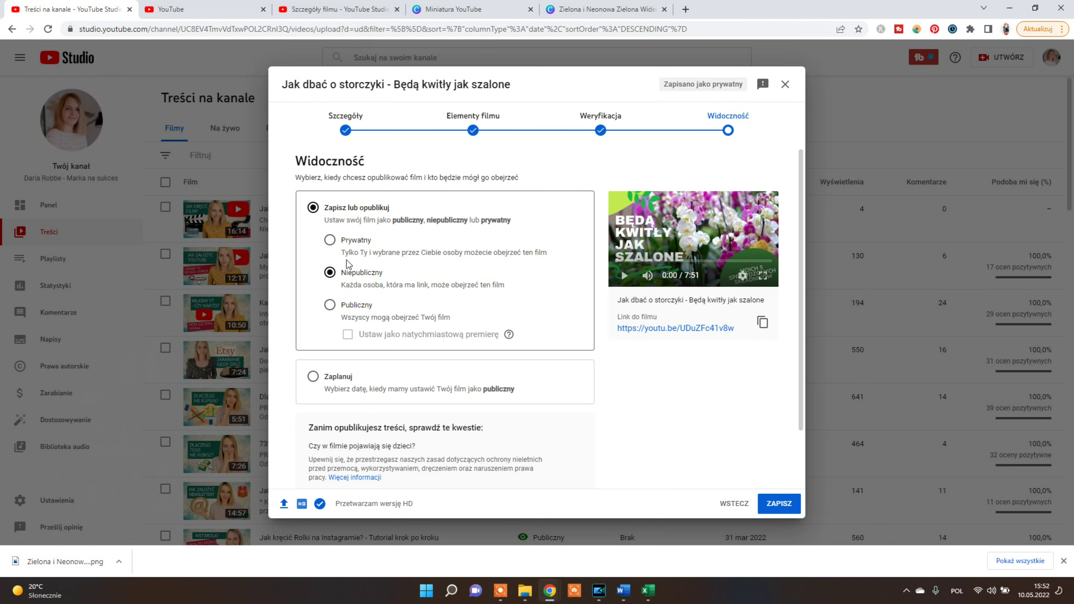
click(329, 272)
click(357, 242)
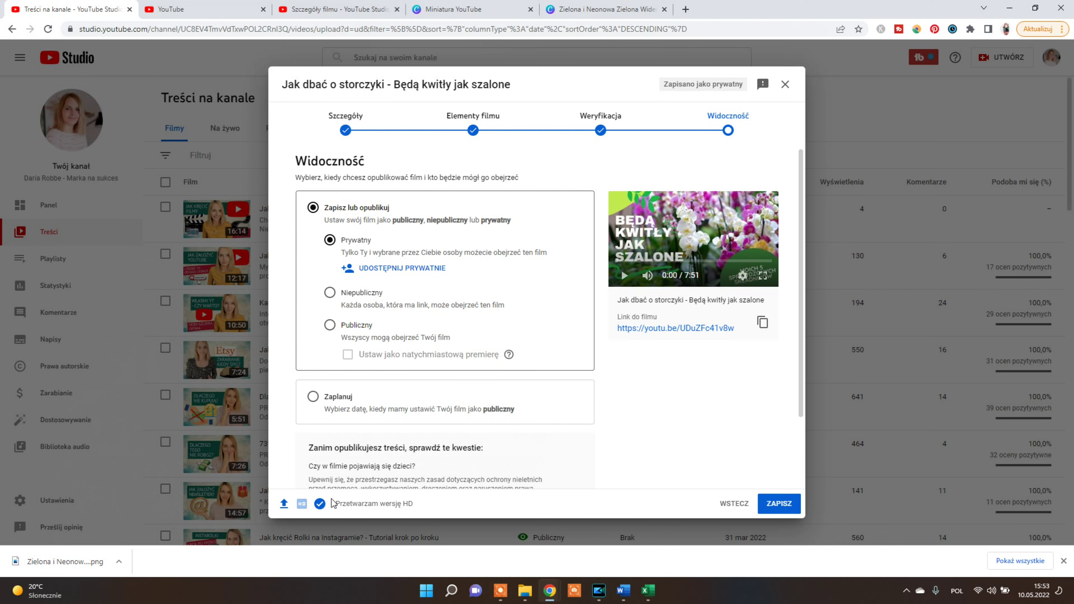
drag(340, 504, 408, 512)
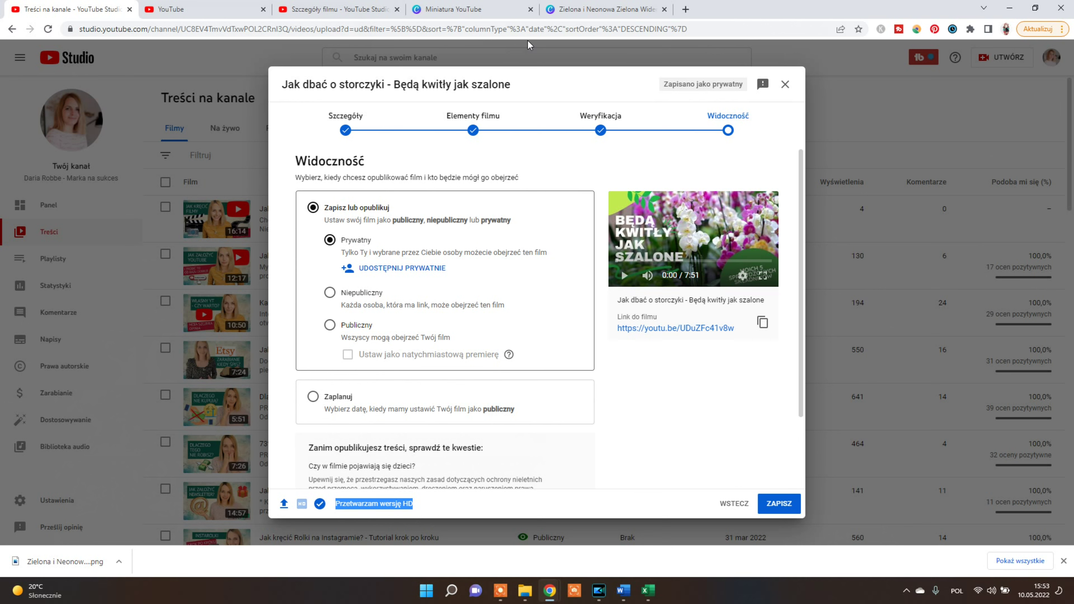
Check the upload's HD processing status, then save the orchid video with private visibility.
click(376, 507)
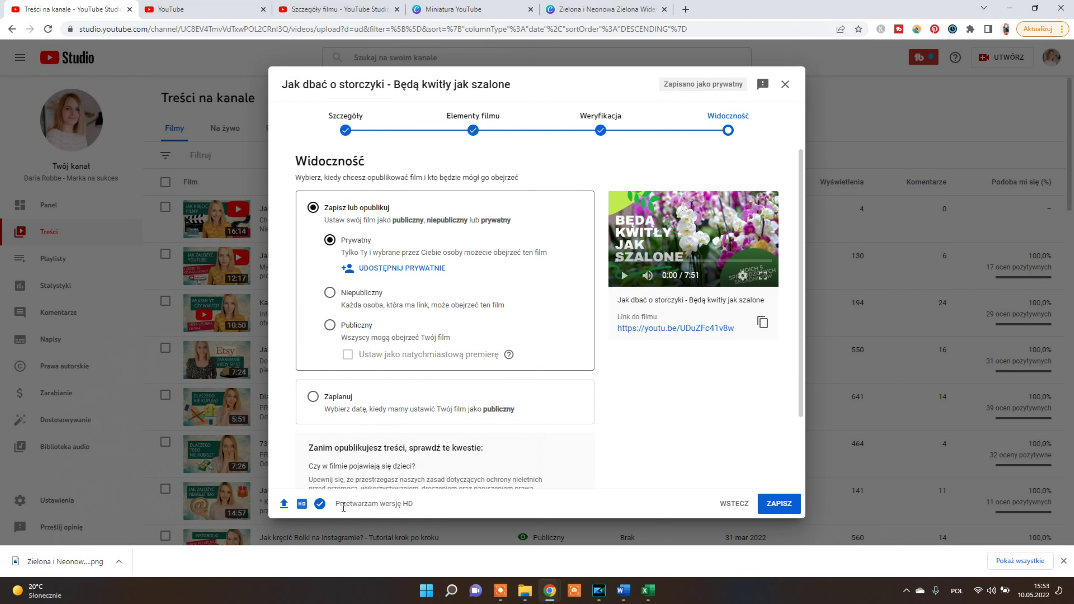
drag(330, 506, 418, 503)
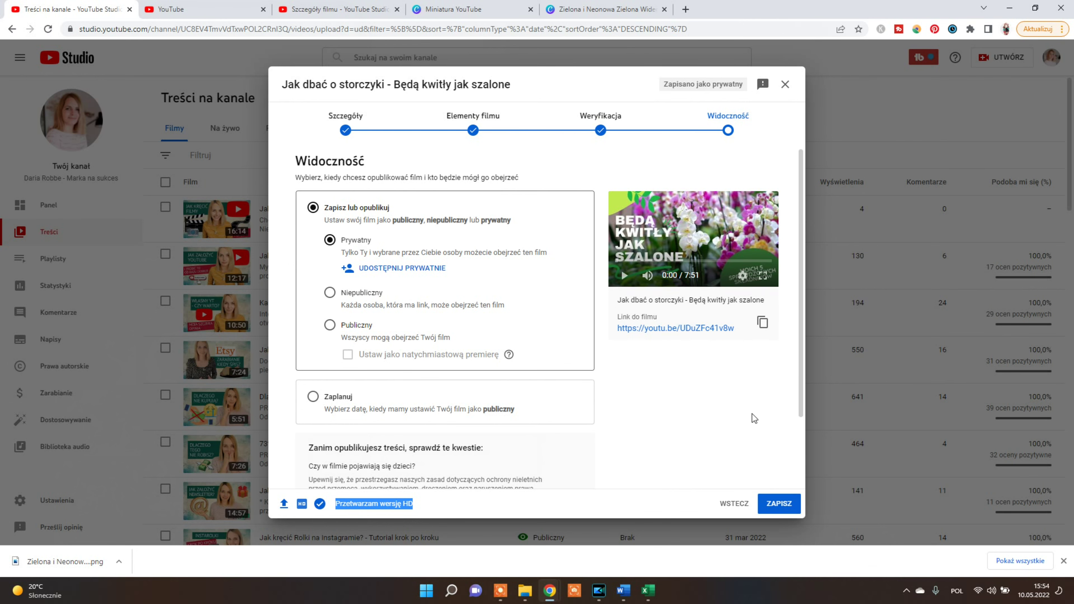
click(779, 503)
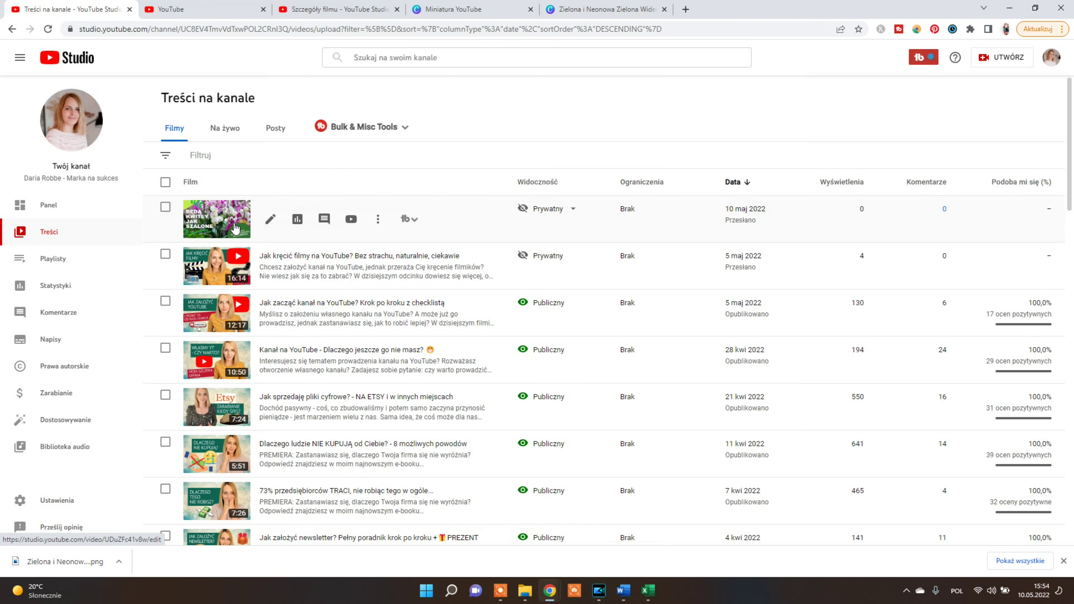
Open the details of "Jak dbać o storczyki - Będą kwitły jak szalone" and look at its visibility options without changing them.
click(270, 220)
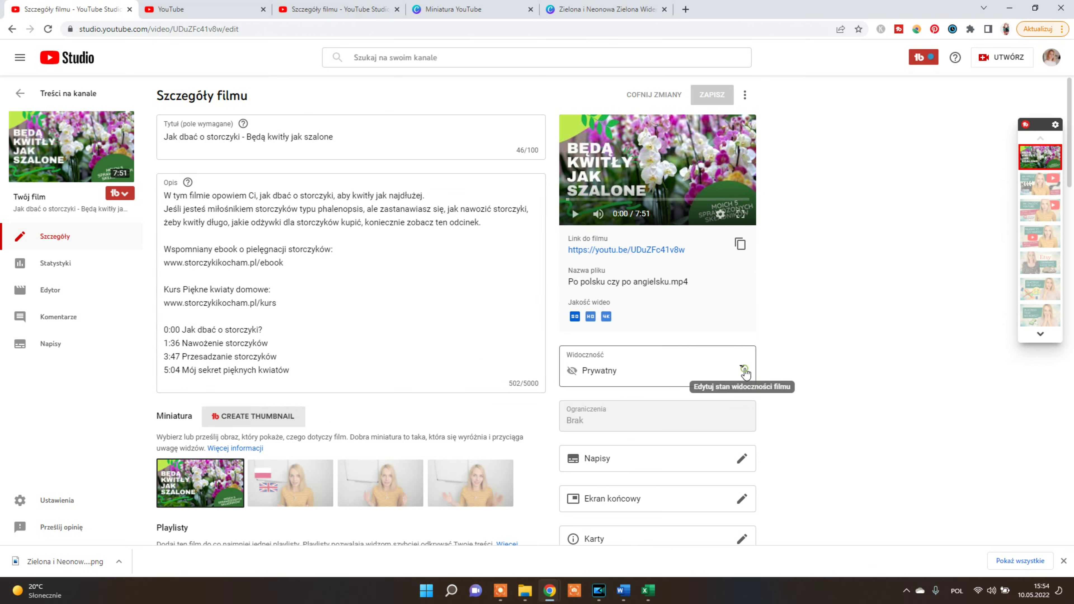
click(744, 371)
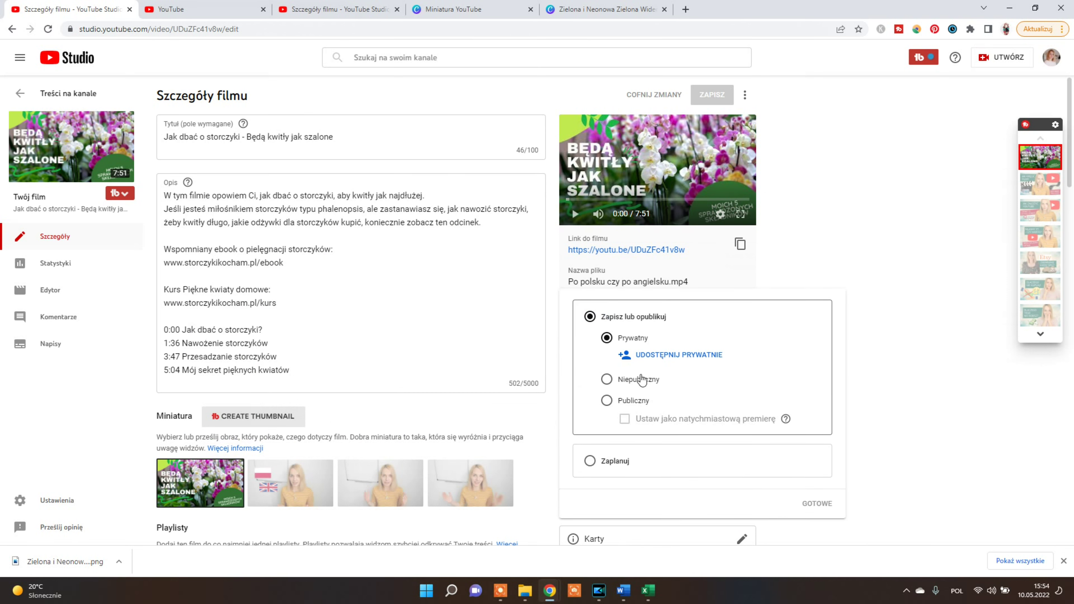
click(374, 290)
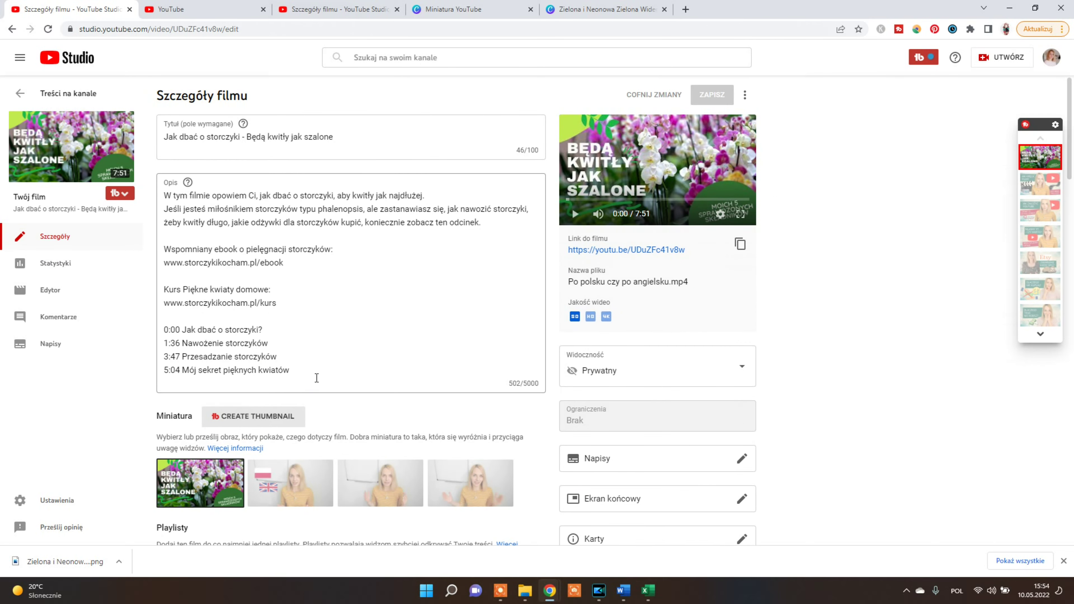
Review the video's remaining details down to the tags, then check its visibility status in the channel's content list.
scroll(316, 378, down, 10)
scroll(314, 373, down, 4)
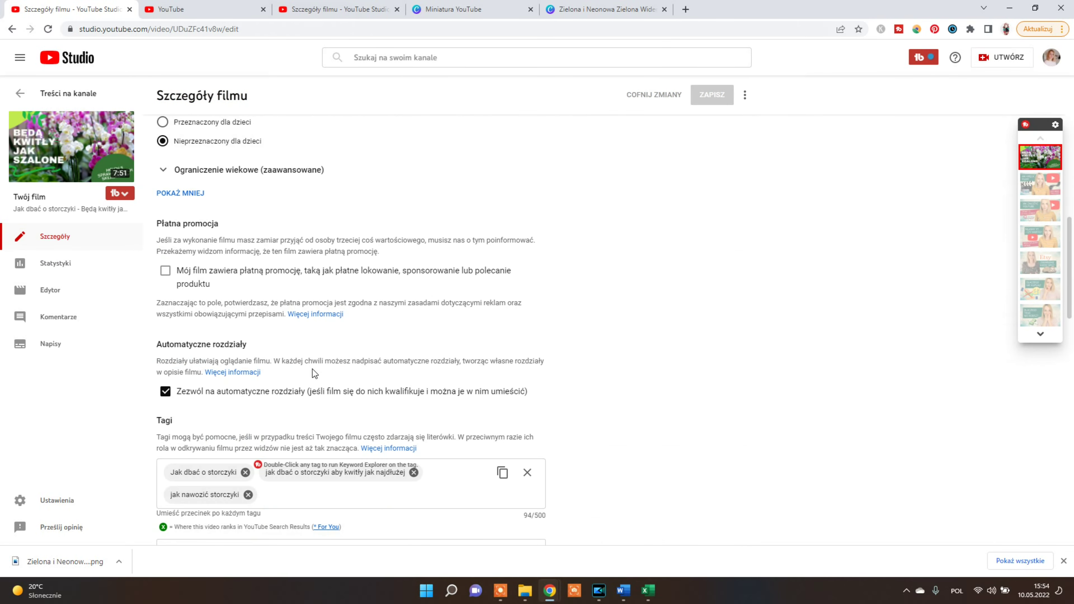
scroll(326, 350, down, 4)
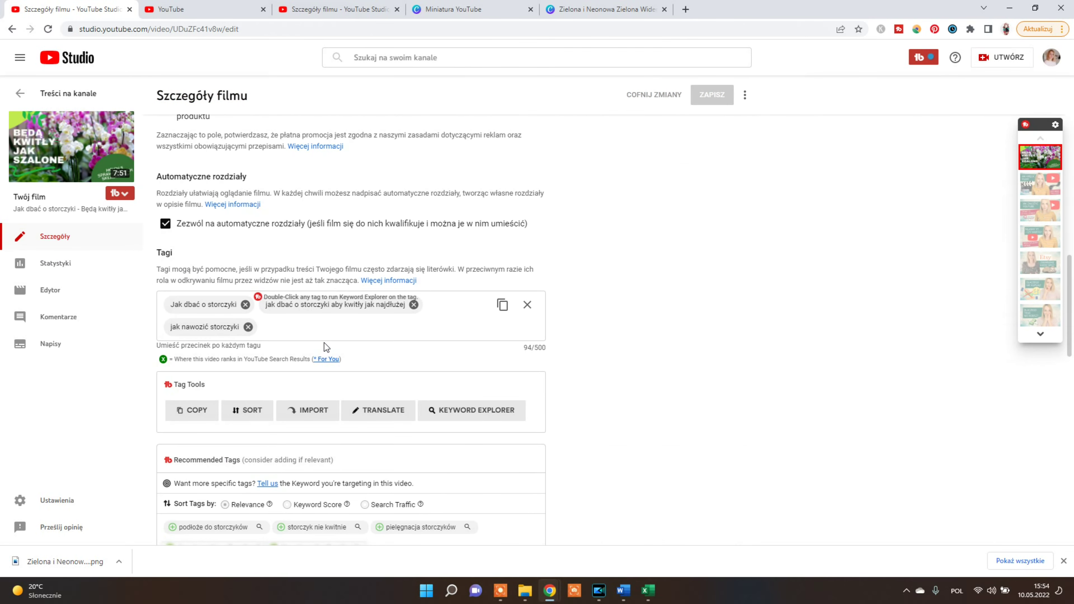
click(20, 93)
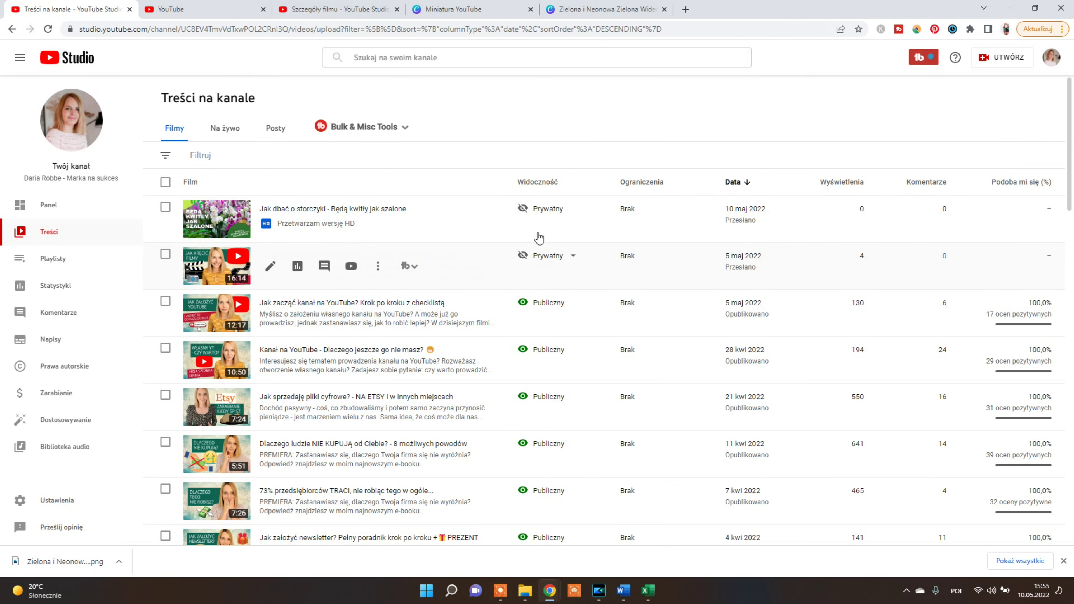
mouse_move(547, 269)
mouse_move(561, 207)
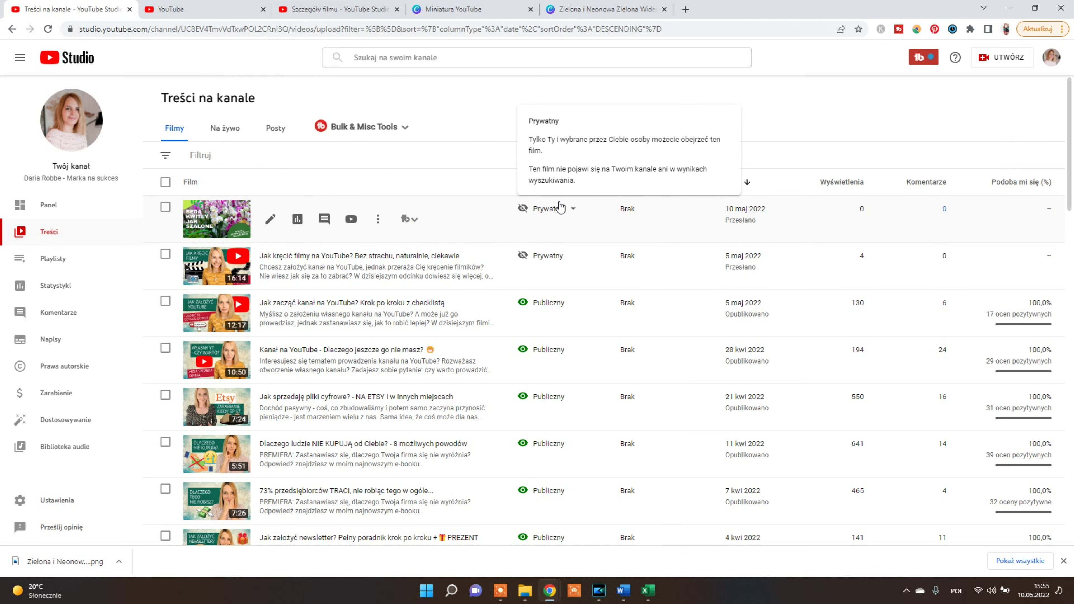